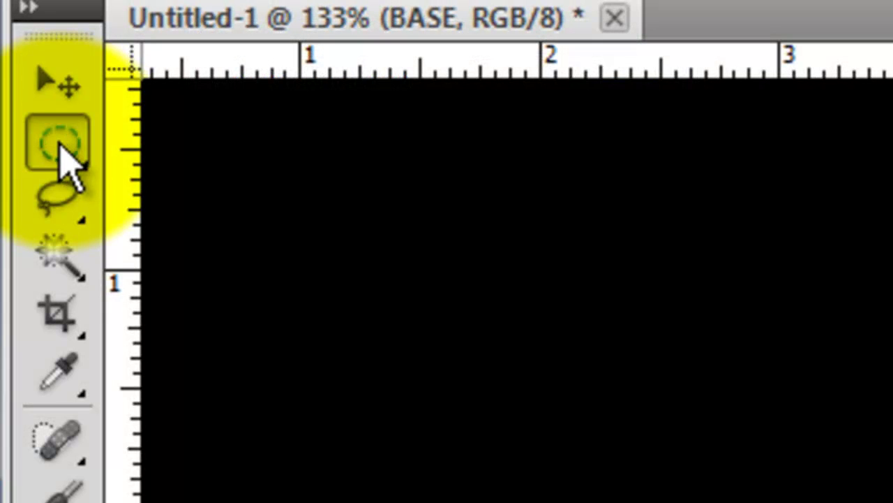
Step: Draw a large circular selection about 7 ruler units wide in the middle of the black canvas with the Elliptical Marquee tool
{"action": "left_click", "coordinate": [60, 143]}
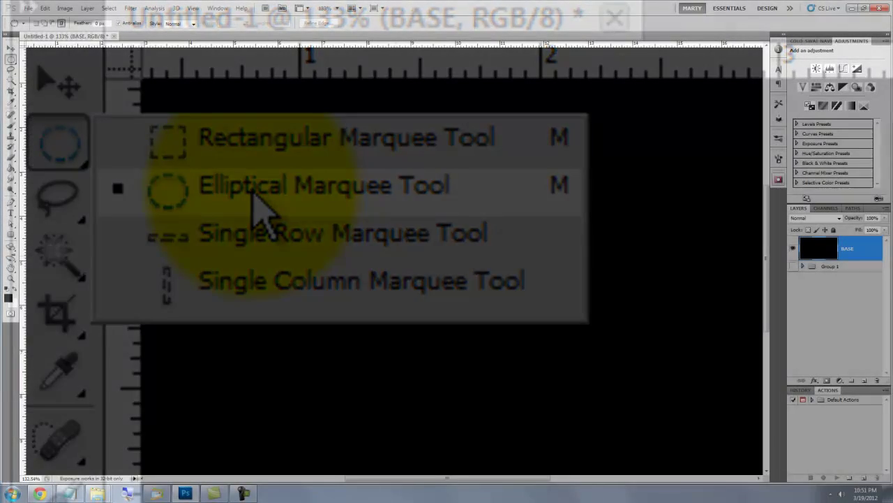
{"action": "left_click", "coordinate": [254, 192]}
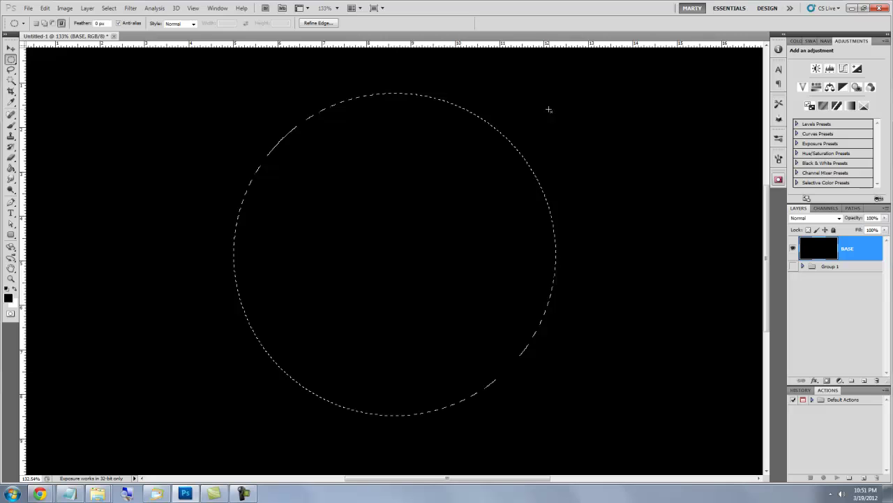
Step: Fill the circular selection on a new layer with light grey e5e5e5, using 90% brightness
{"action": "left_click", "coordinate": [8, 296]}
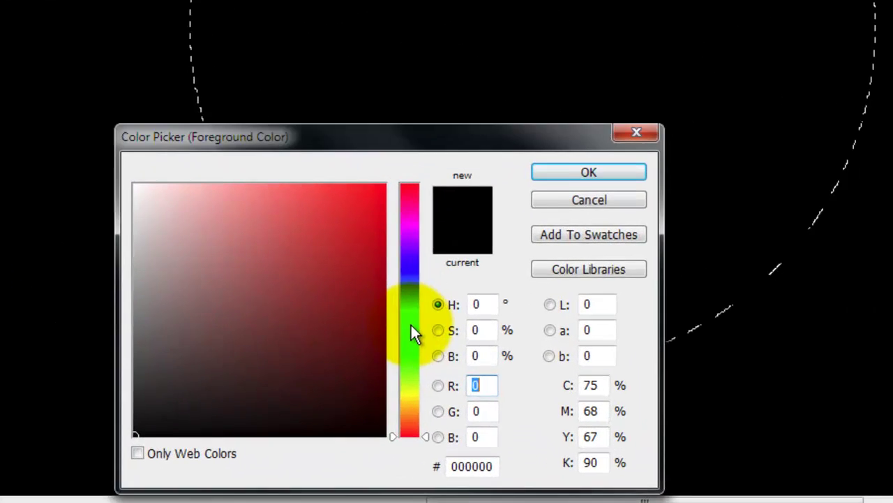
{"action": "left_click", "coordinate": [370, 409]}
{"action": "type", "text": "90"}
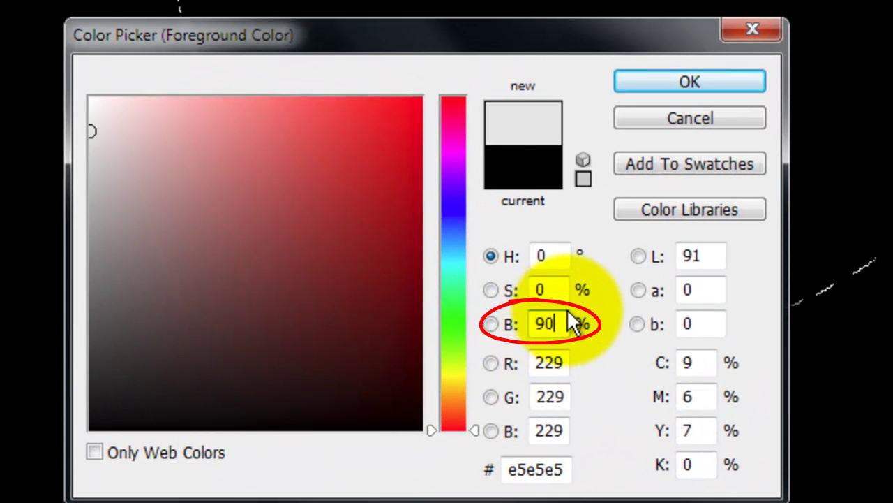
{"action": "left_click", "coordinate": [660, 87]}
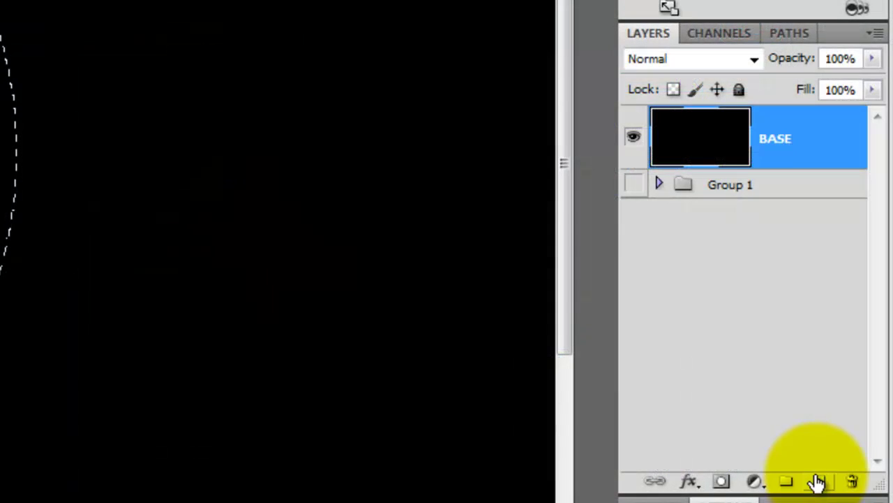
{"action": "left_click", "coordinate": [818, 482]}
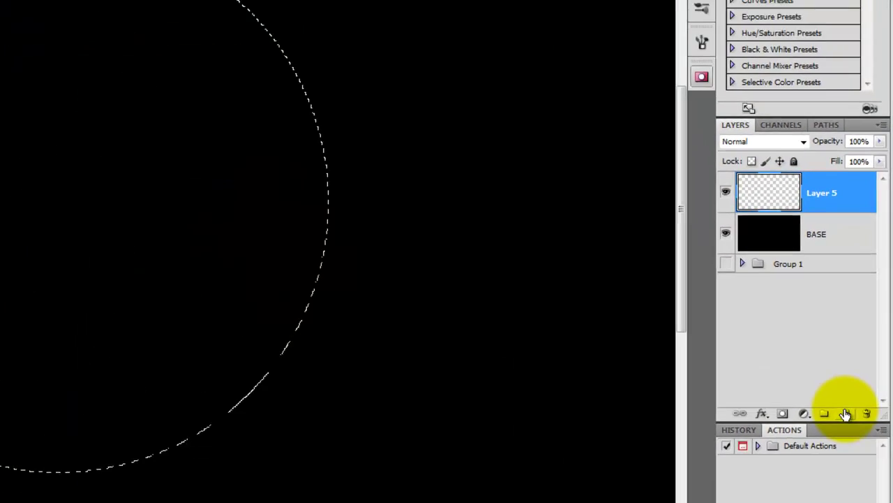
{"action": "key", "text": "alt+Delete"}
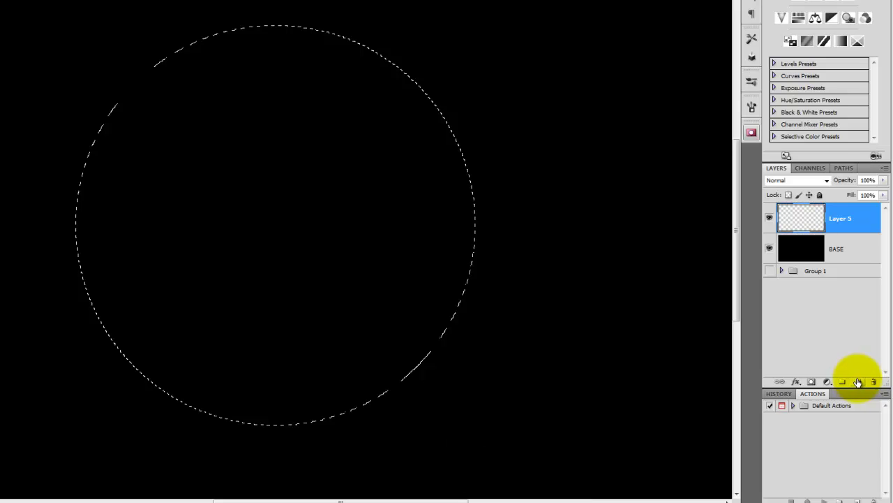
{"action": "key", "text": "alt+Delete"}
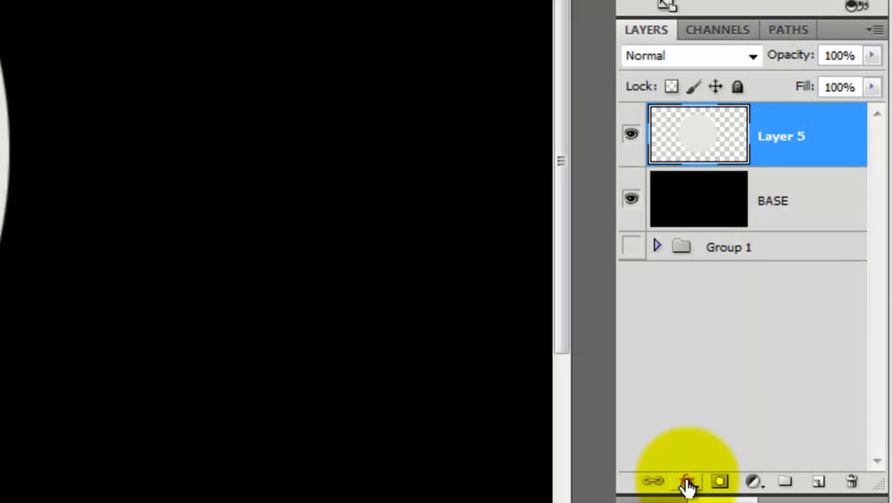
Step: Add an Inner Glow to the grey circle's layer with Normal blend mode and a black glow colour
{"action": "left_click", "coordinate": [687, 483]}
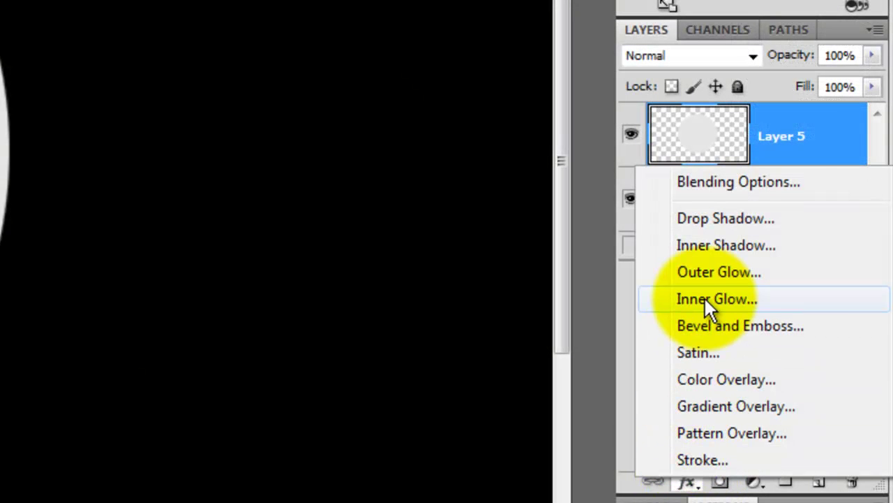
{"action": "left_click", "coordinate": [705, 298]}
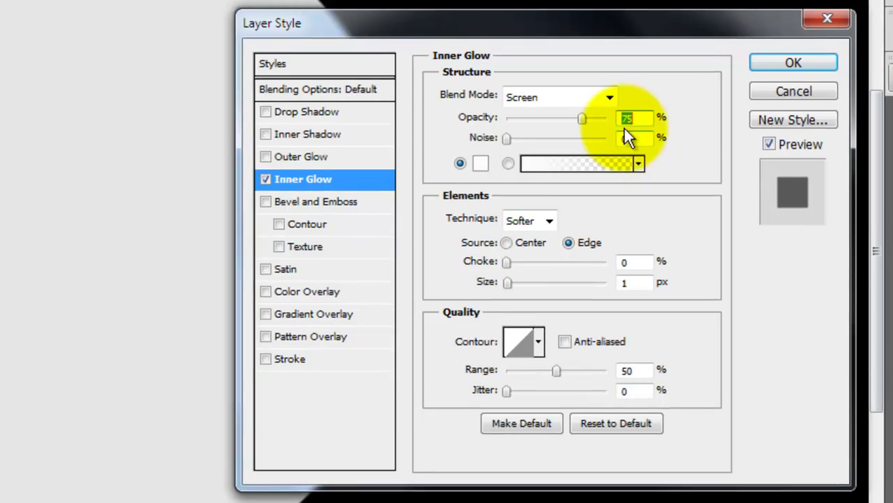
{"action": "left_click", "coordinate": [605, 95]}
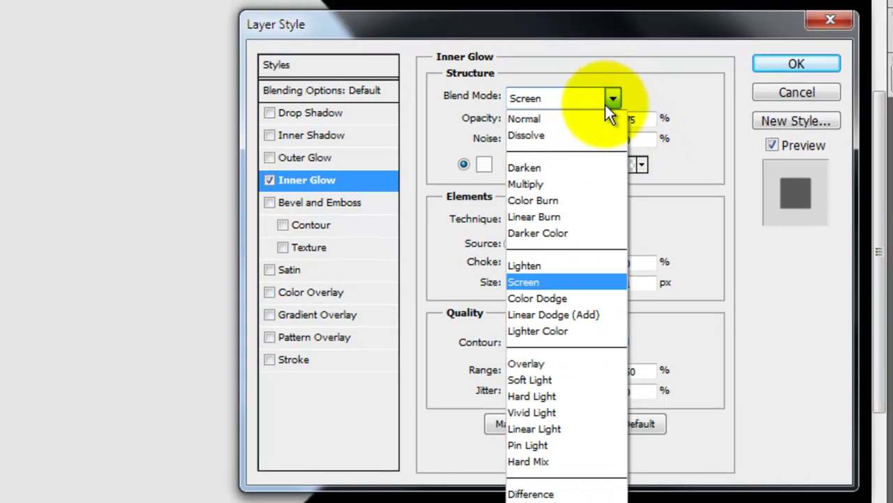
{"action": "left_click", "coordinate": [556, 118]}
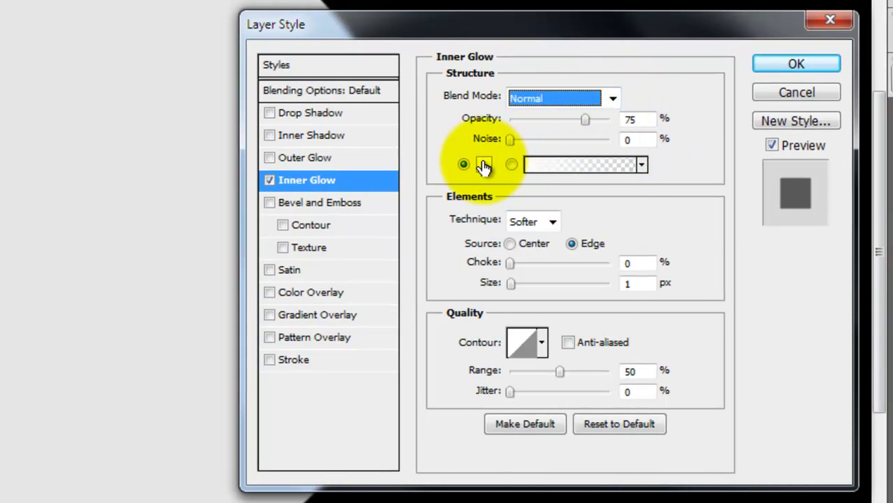
{"action": "left_click", "coordinate": [484, 165]}
{"action": "left_click", "coordinate": [86, 400]}
{"action": "left_click_drag", "start_coordinate": [86, 400], "coordinate": [82, 424]}
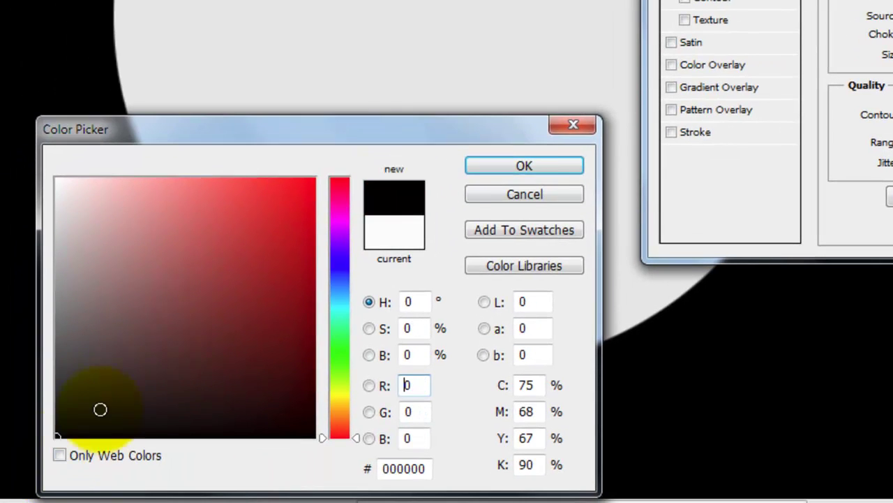
{"action": "left_click", "coordinate": [519, 168]}
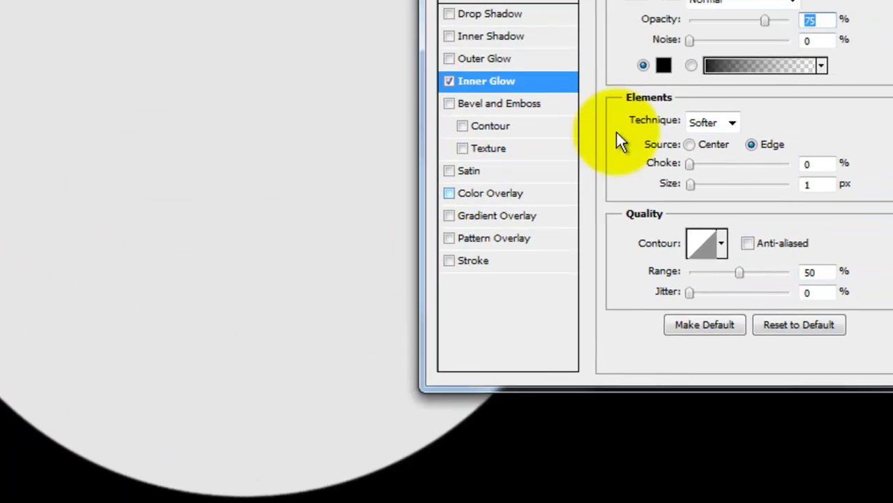
Step: Set the Inner Glow's opacity to 20% and its size to 40 px
{"action": "double_click", "coordinate": [642, 119]}
{"action": "type", "text": "20"}
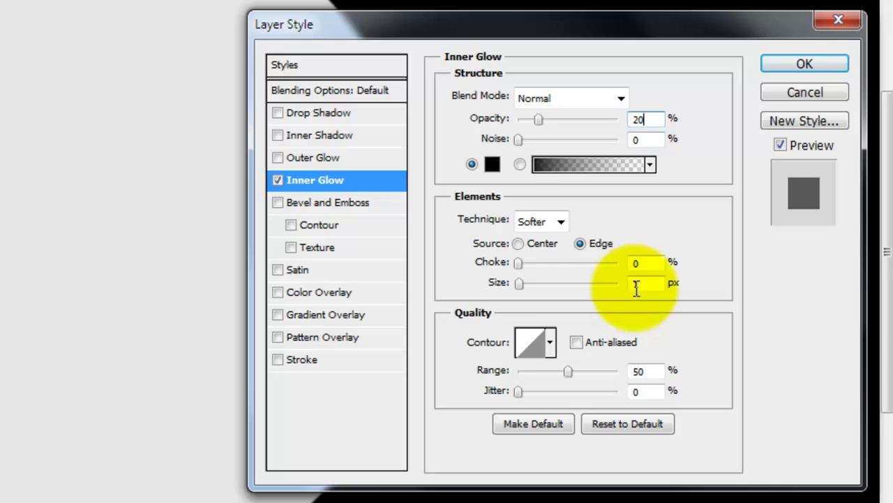
{"action": "double_click", "coordinate": [637, 282]}
{"action": "type", "text": "40"}
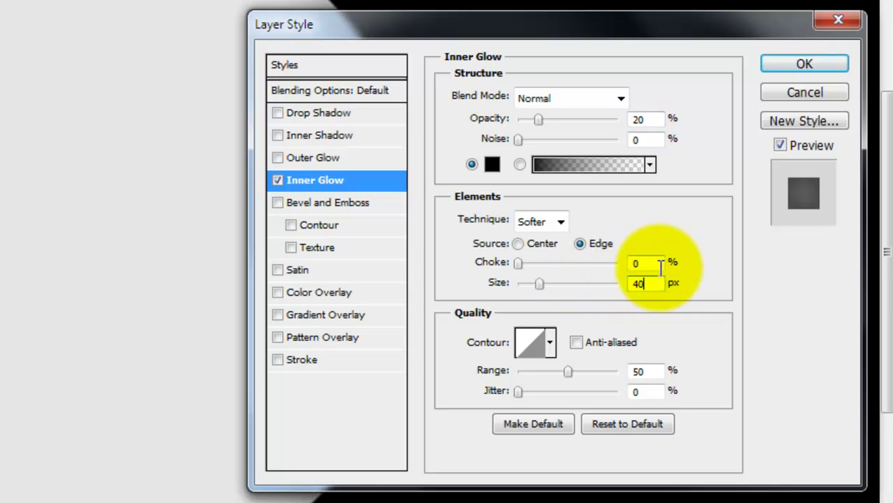
{"action": "key", "text": "Tab"}
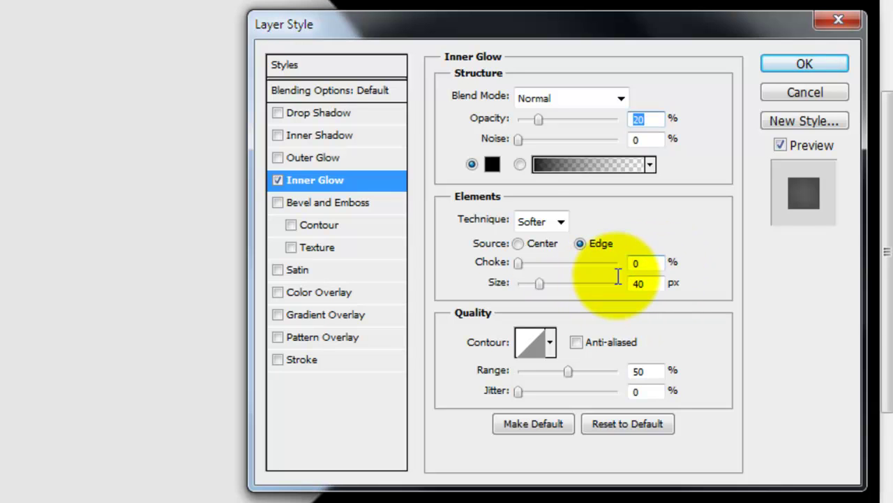
Step: Add an Inner Shadow with 60% opacity, 63 px distance and 141 px size, and apply the layer style
{"action": "left_click", "coordinate": [329, 134]}
{"action": "type", "text": "60"}
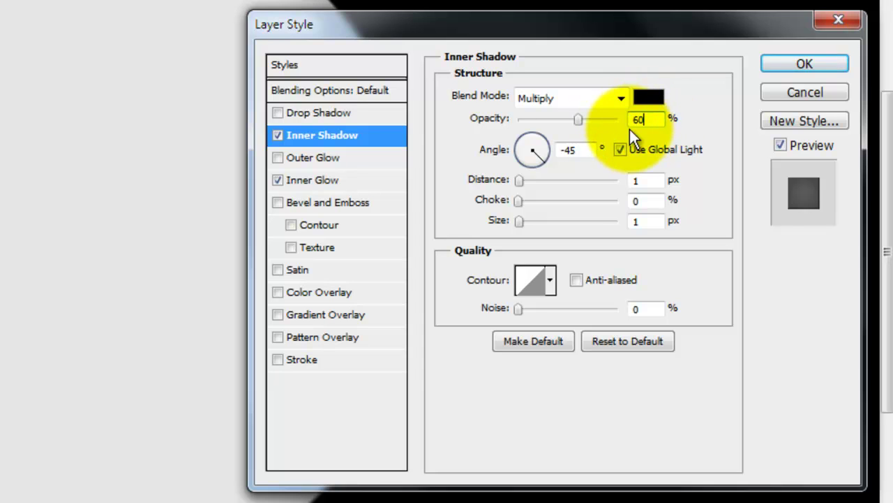
{"action": "key", "text": "Tab"}
{"action": "key", "text": "Tab"}
{"action": "type", "text": "63"}
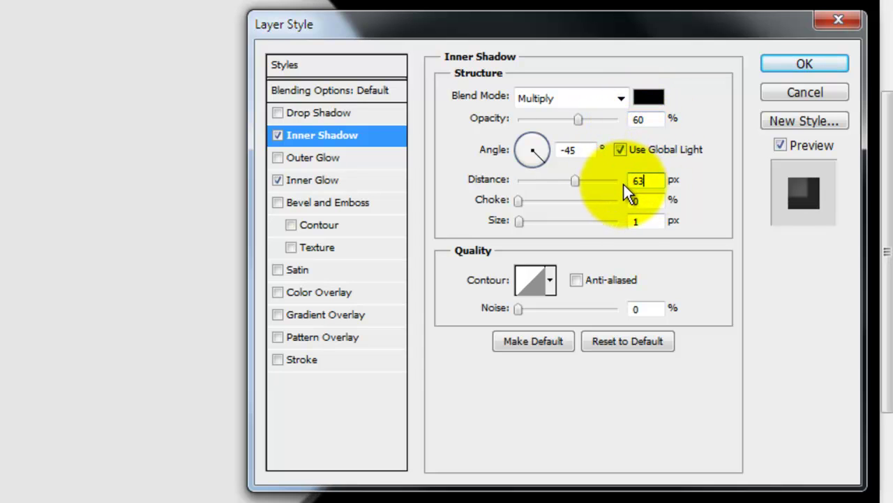
{"action": "key", "text": "Tab"}
{"action": "key", "text": "Tab"}
{"action": "type", "text": "141"}
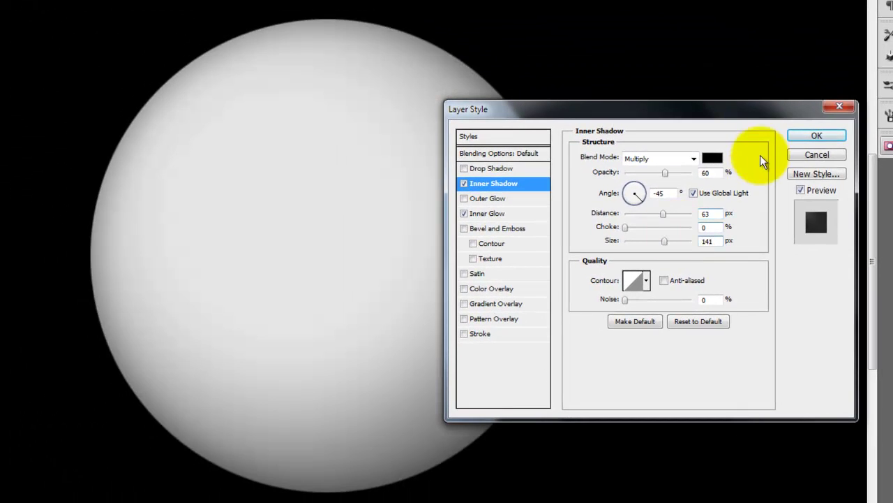
{"action": "left_click", "coordinate": [815, 135]}
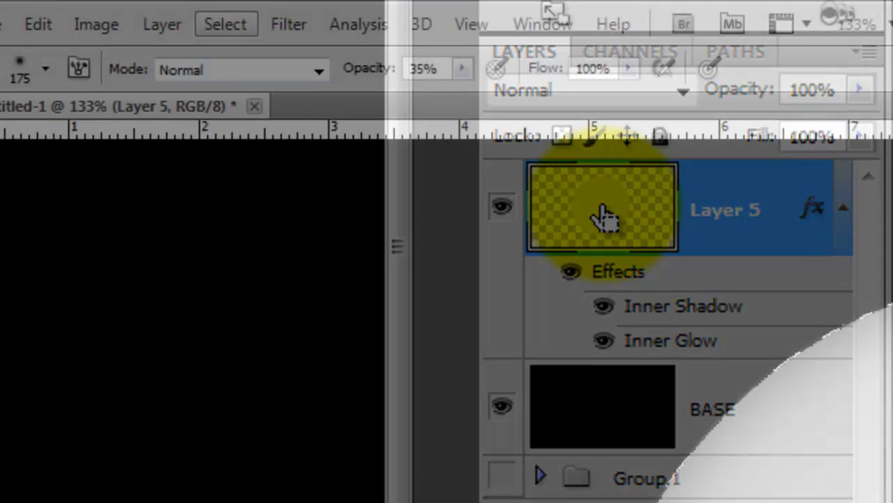
Step: Shrink a selection of the sphere's outline evenly about its centre so it sits slightly inside the edge
{"action": "left_click", "coordinate": [225, 25]}
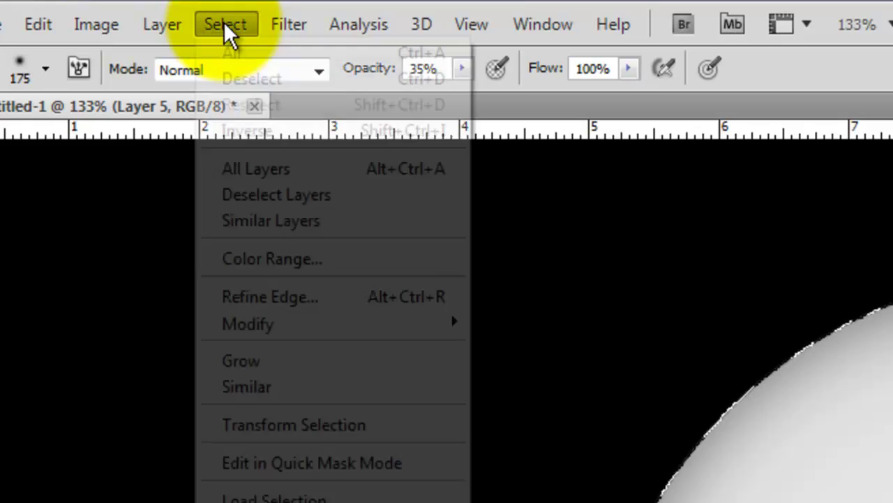
{"action": "left_click", "coordinate": [298, 426]}
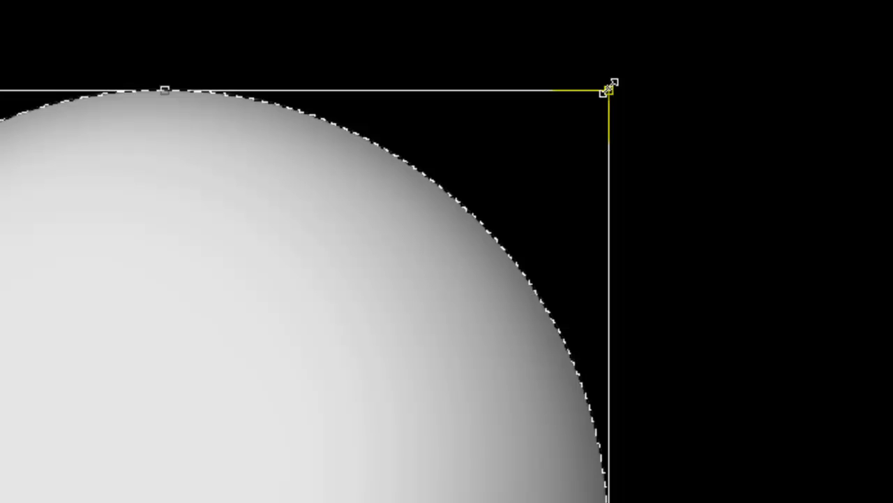
{"action": "left_click_drag", "start_coordinate": [612, 86], "coordinate": [585, 116]}
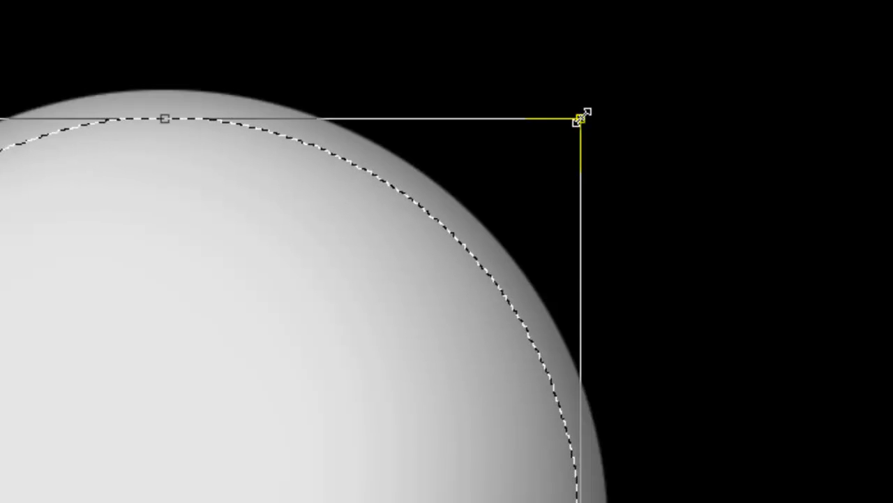
{"action": "key", "text": "Return"}
{"action": "key", "text": "b"}
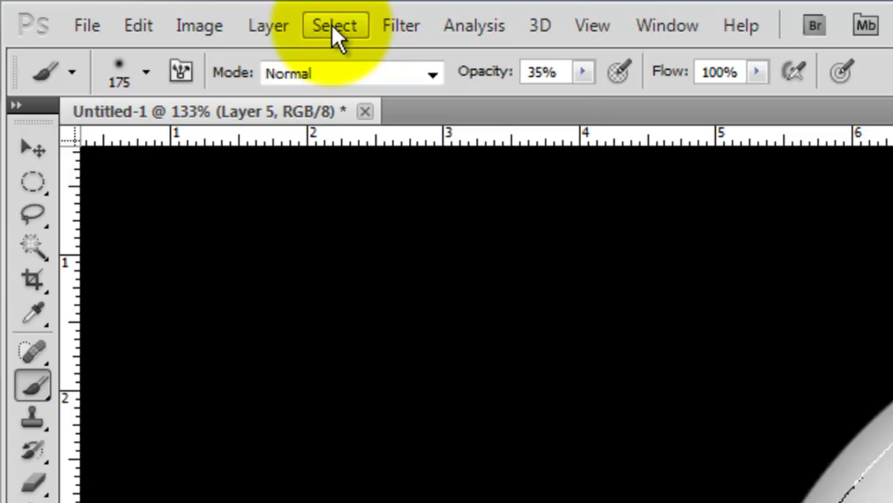
Step: Feather the shrunken selection by 12 pixels and hide its marching-ants outline
{"action": "left_click", "coordinate": [334, 28]}
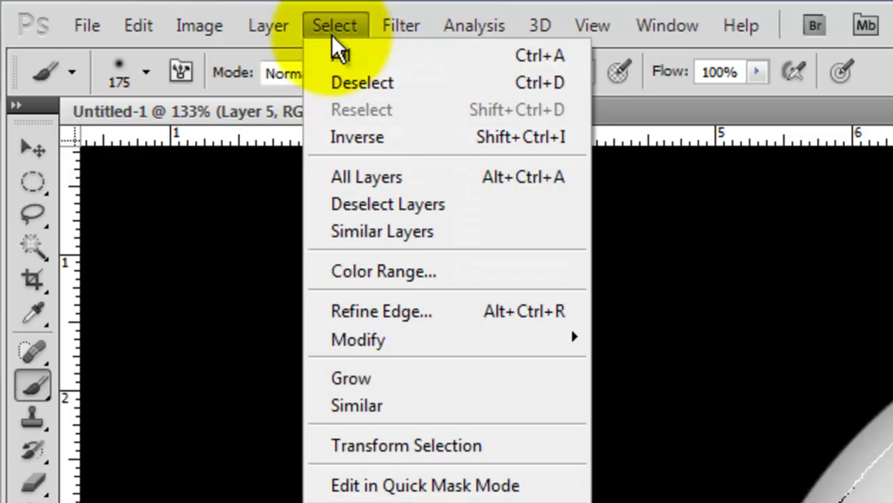
{"action": "mouse_move", "coordinate": [386, 341]}
{"action": "left_click", "coordinate": [171, 445]}
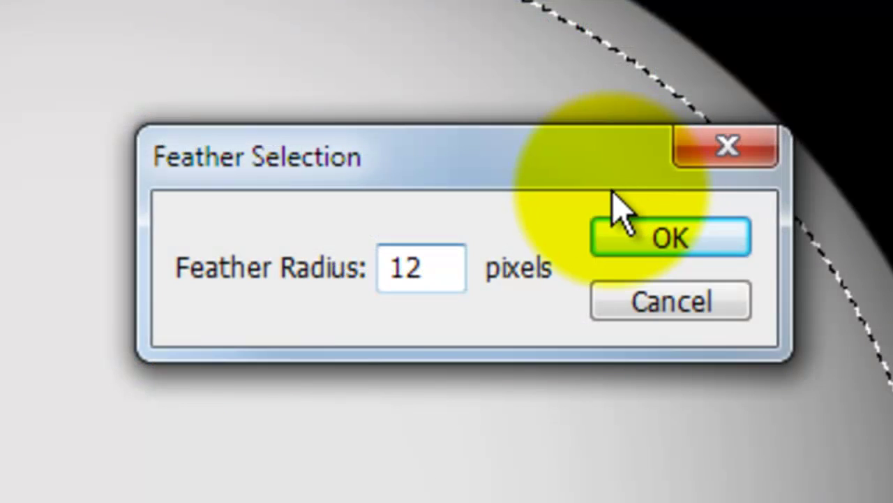
{"action": "left_click", "coordinate": [671, 241]}
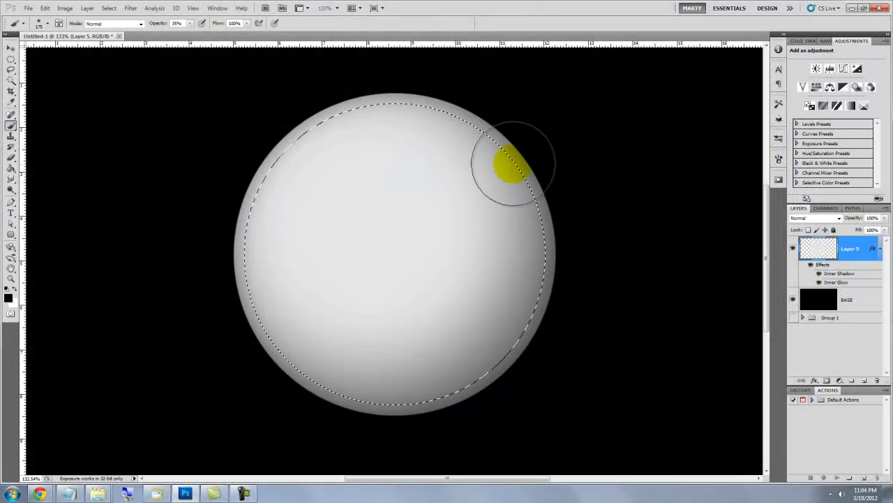
{"action": "key", "text": "ctrl+h"}
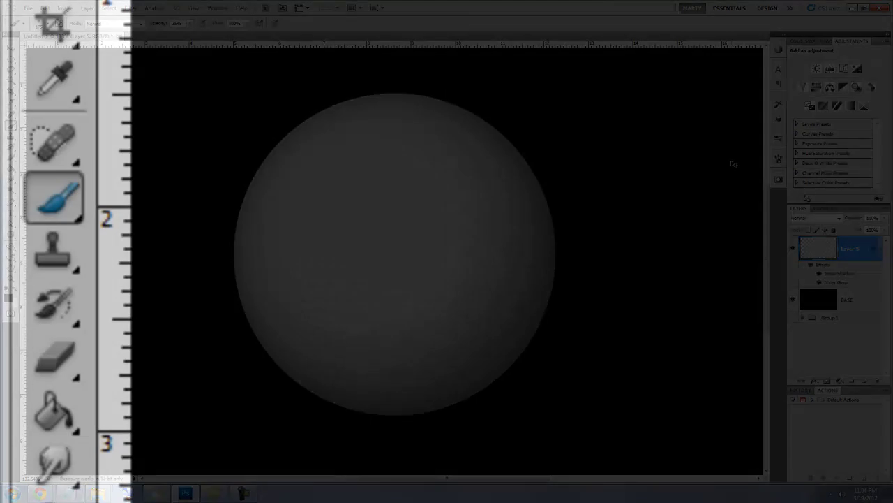
Step: Paint black shading inside the sphere's lower-right edge with a soft 175 px brush at 35% opacity
{"action": "left_click", "coordinate": [59, 202]}
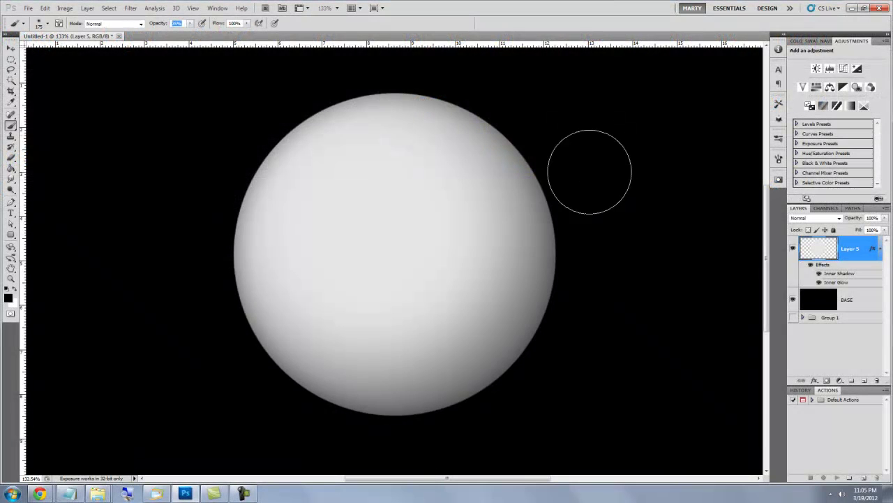
{"action": "mouse_move", "coordinate": [590, 172]}
{"action": "left_mouse_down"}
{"action": "mouse_move", "coordinate": [576, 260]}
{"action": "mouse_move", "coordinate": [537, 355]}
{"action": "mouse_move", "coordinate": [480, 410]}
{"action": "mouse_move", "coordinate": [412, 433]}
{"action": "mouse_move", "coordinate": [345, 438]}
{"action": "mouse_move", "coordinate": [231, 391]}
{"action": "left_mouse_up"}
{"action": "mouse_move", "coordinate": [585, 213]}
{"action": "left_mouse_down"}
{"action": "mouse_move", "coordinate": [451, 405]}
{"action": "mouse_move", "coordinate": [252, 400]}
{"action": "left_mouse_up"}
Step: Paint a white highlight along the sphere's upper-left edge with the brush at 100% opacity
{"action": "key", "text": "x"}
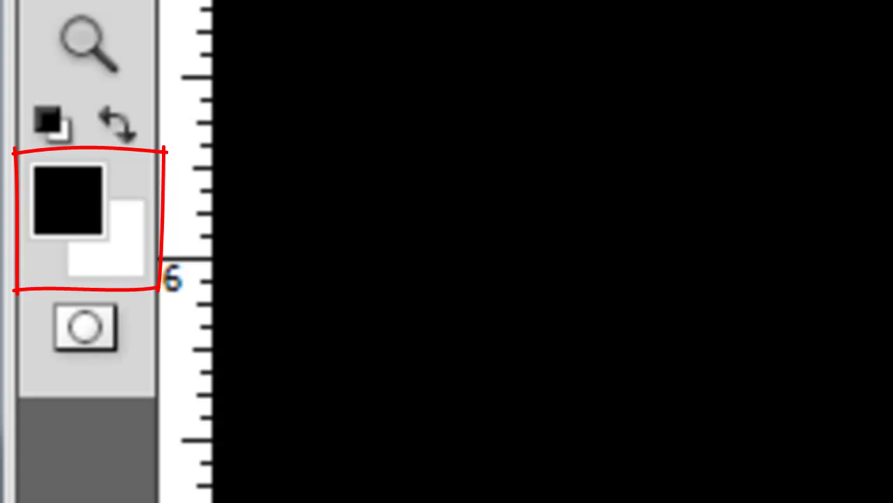
{"action": "key", "text": "x"}
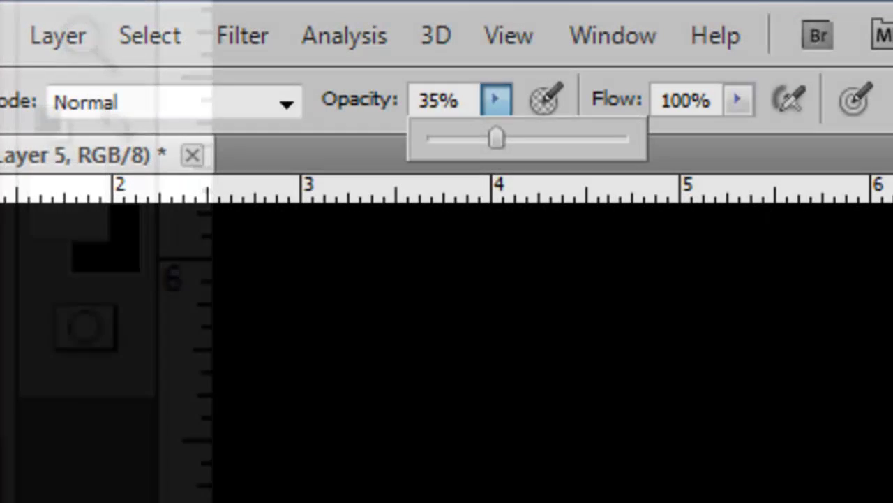
{"action": "left_click_drag", "start_coordinate": [497, 139], "coordinate": [719, 139]}
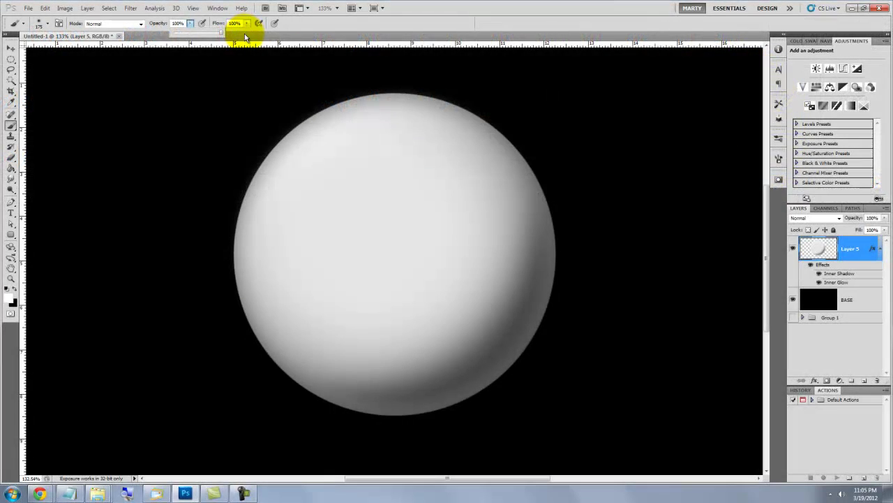
{"action": "mouse_move", "coordinate": [399, 95]}
{"action": "left_mouse_down"}
{"action": "mouse_move", "coordinate": [401, 79]}
{"action": "mouse_move", "coordinate": [237, 279]}
{"action": "left_mouse_up"}
{"action": "left_click", "coordinate": [245, 206]}
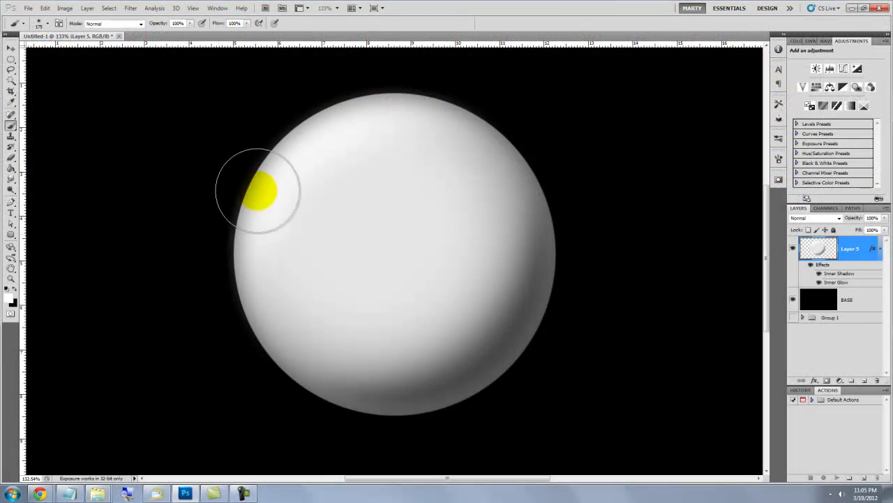
{"action": "left_click_drag", "start_coordinate": [243, 205], "coordinate": [391, 118]}
{"action": "mouse_move", "coordinate": [489, 132]}
{"action": "left_mouse_down"}
{"action": "mouse_move", "coordinate": [476, 110]}
{"action": "mouse_move", "coordinate": [247, 315]}
{"action": "left_mouse_up"}
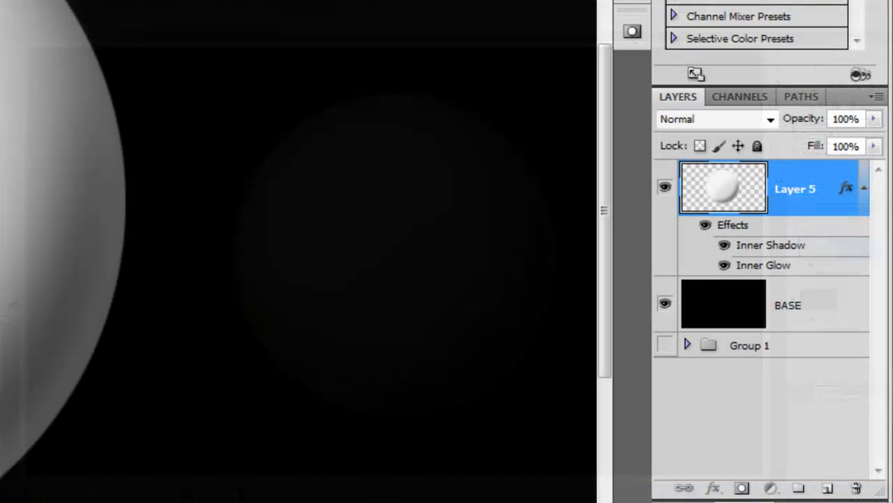
Step: Load the sphere's outline as a selection and add a solid colour fill layer in ffd9d9 masked to it
{"action": "left_click", "coordinate": [724, 195]}
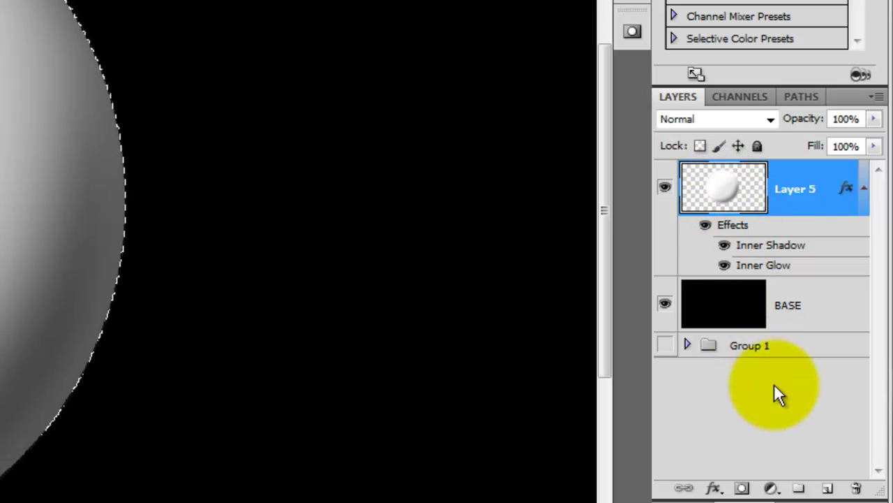
{"action": "left_click", "coordinate": [772, 488]}
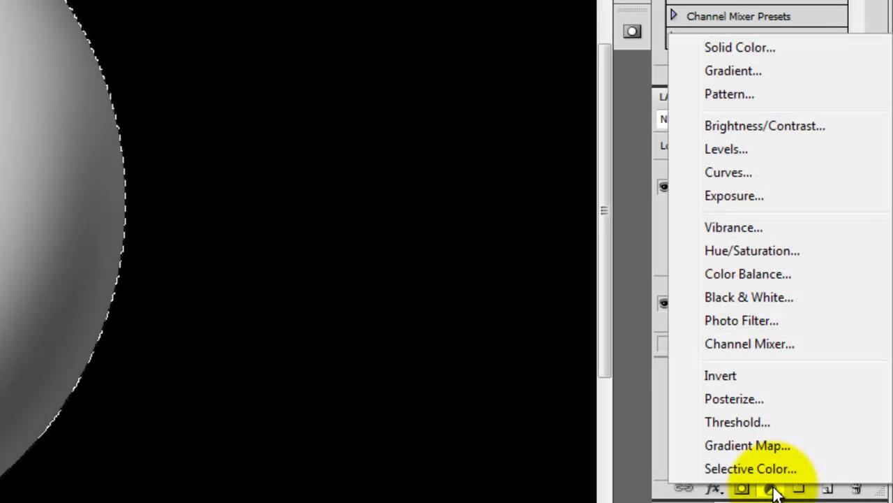
{"action": "left_click", "coordinate": [750, 48]}
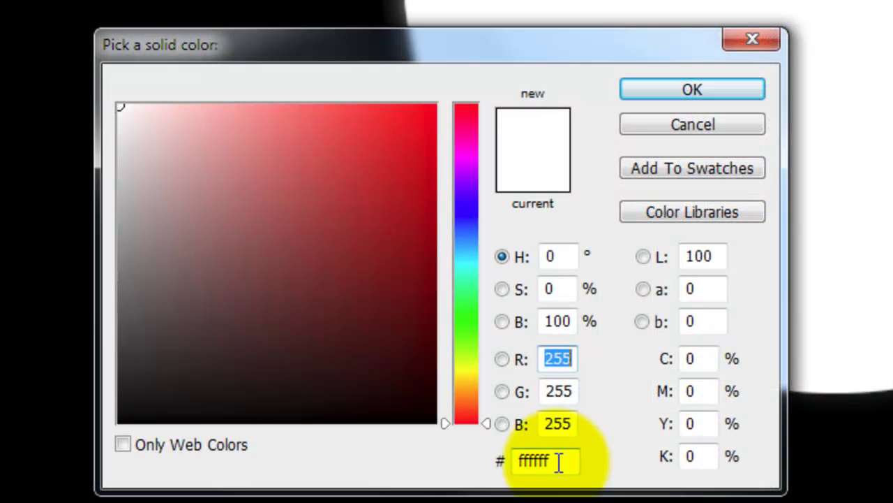
{"action": "double_click", "coordinate": [558, 462]}
{"action": "type", "text": "ff"}
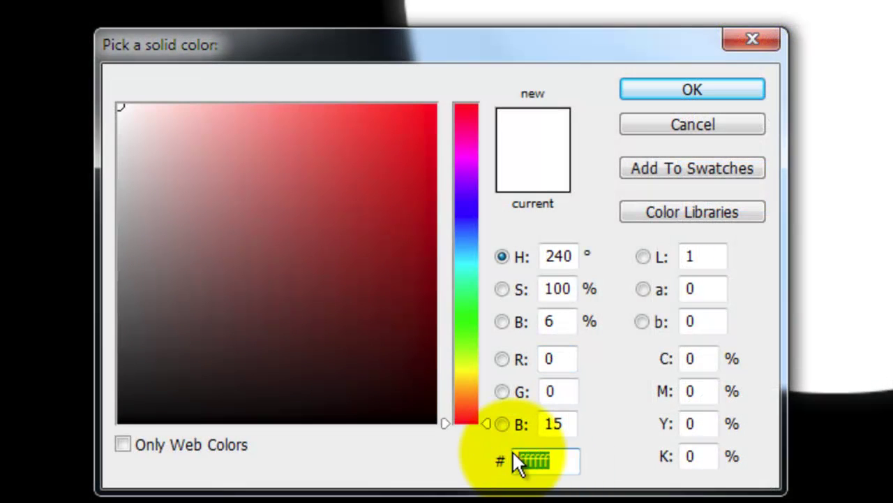
{"action": "type", "text": "d9d9"}
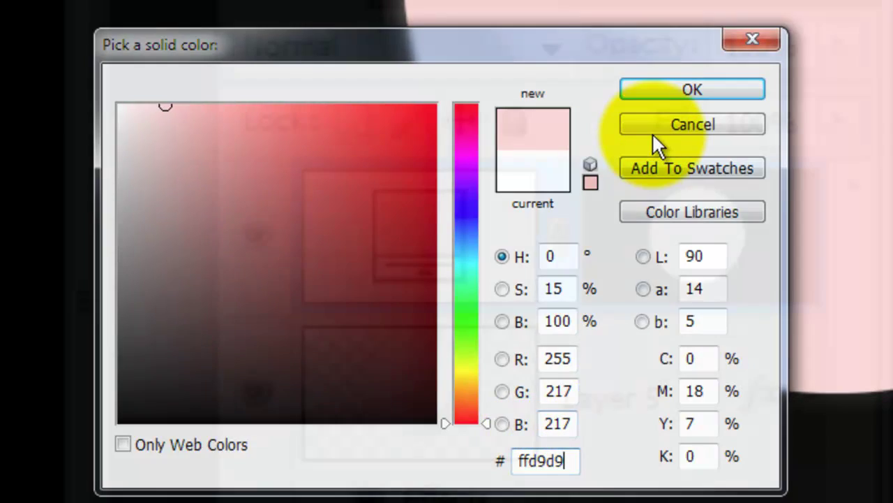
{"action": "left_click", "coordinate": [670, 89]}
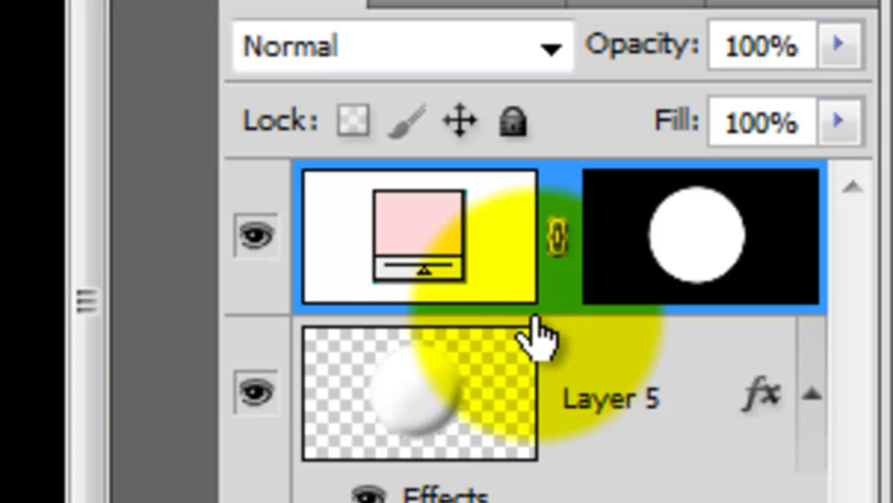
Step: Clip the pink fill layer to the sphere layer beneath it and set its opacity to 20%
{"action": "left_click", "coordinate": [548, 318], "text": "alt"}
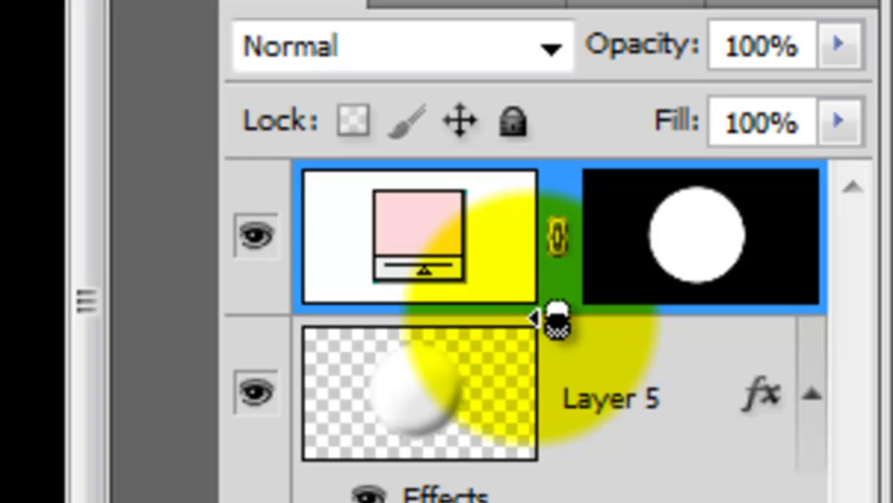
{"action": "left_click", "coordinate": [553, 319], "text": "alt"}
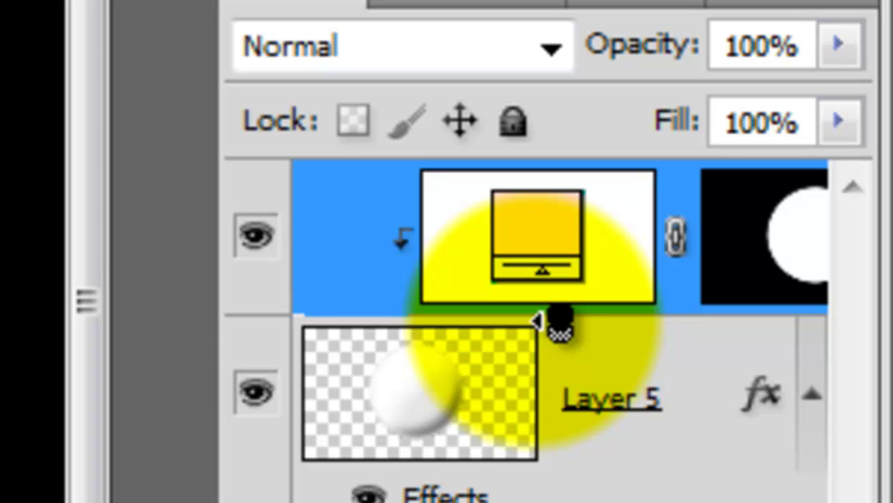
{"action": "left_click_drag", "start_coordinate": [798, 50], "coordinate": [727, 48]}
{"action": "type", "text": "20"}
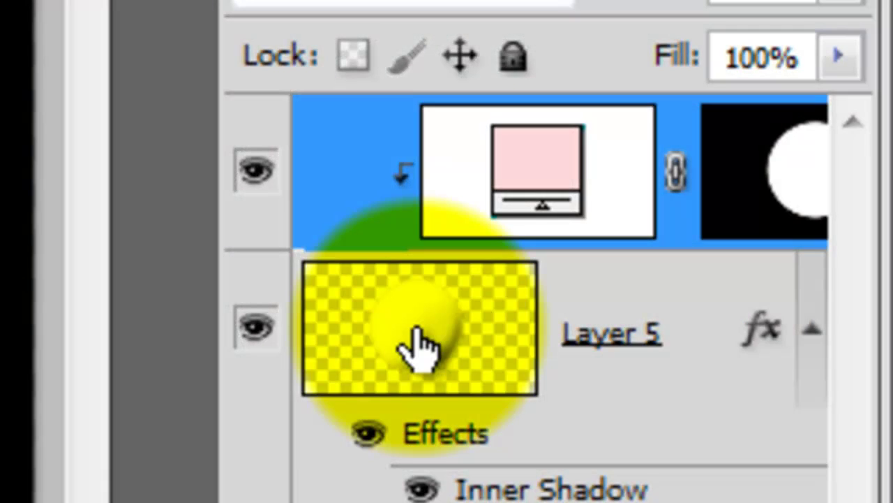
Step: On the sphere layer, load the sphere's outline as a selection and shrink it evenly about its centre to roughly 40% for the iris
{"action": "left_click", "coordinate": [419, 347]}
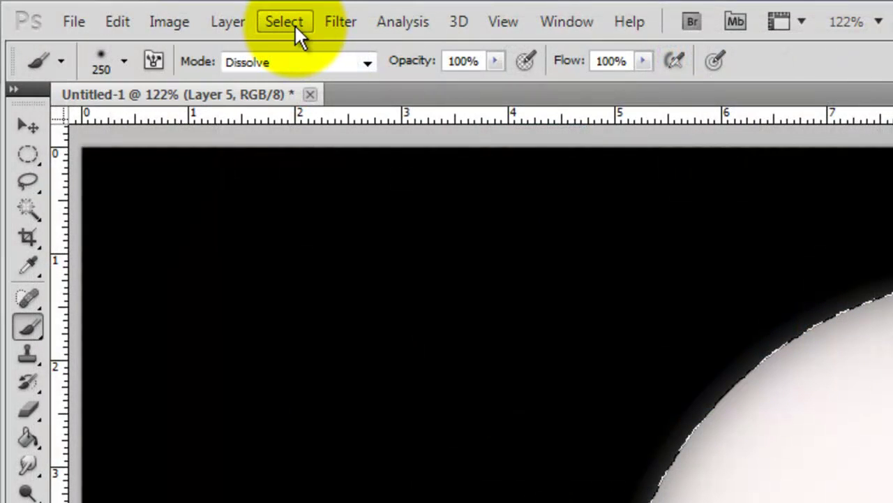
{"action": "left_click", "coordinate": [295, 25]}
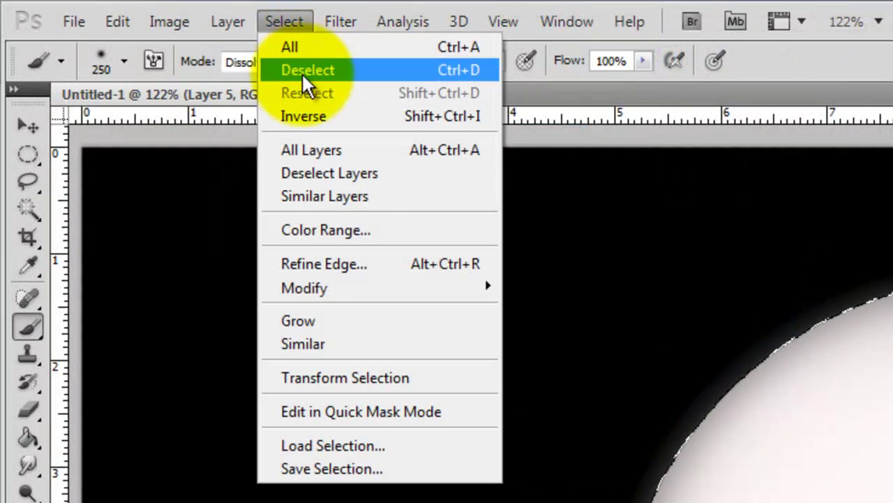
{"action": "left_click", "coordinate": [359, 377]}
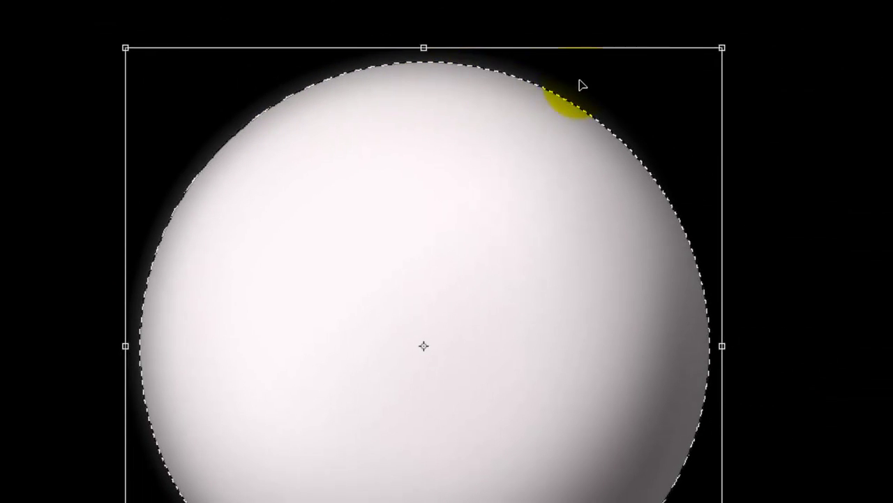
{"action": "left_click_drag", "start_coordinate": [722, 47], "coordinate": [510, 186]}
{"action": "key", "text": "Return"}
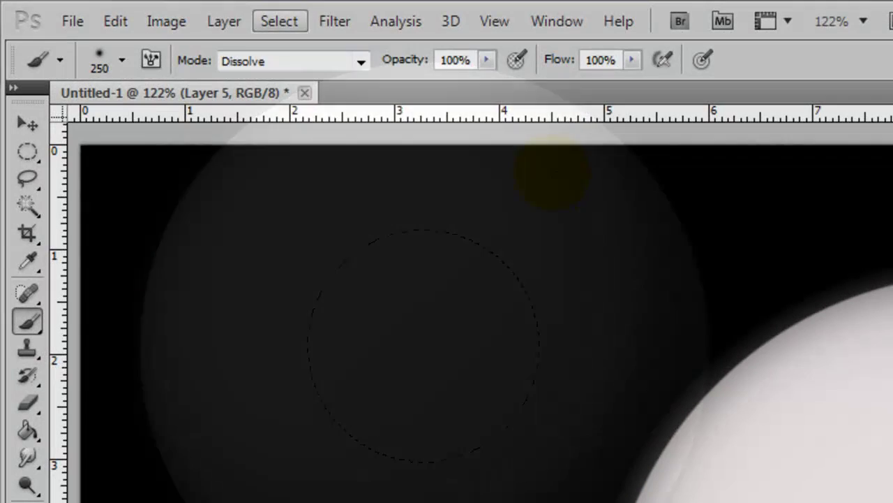
Step: Feather the iris-sized circular selection by 2 pixels
{"action": "left_click", "coordinate": [279, 21]}
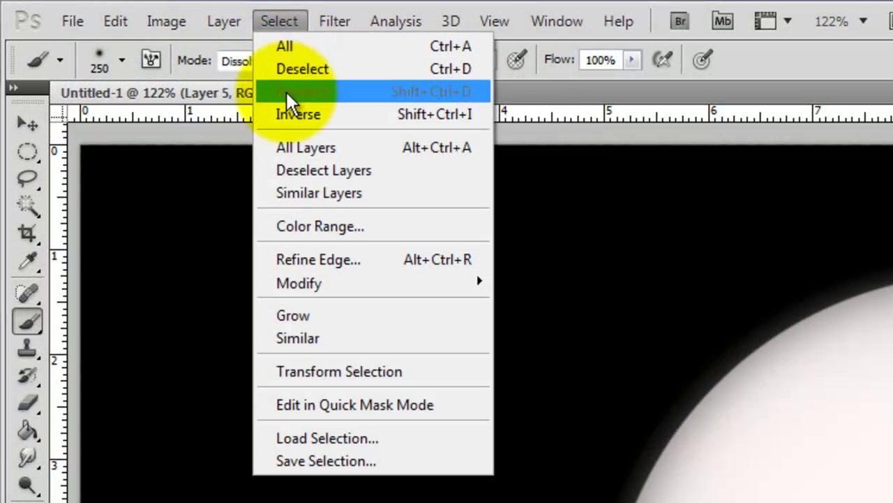
{"action": "mouse_move", "coordinate": [315, 281]}
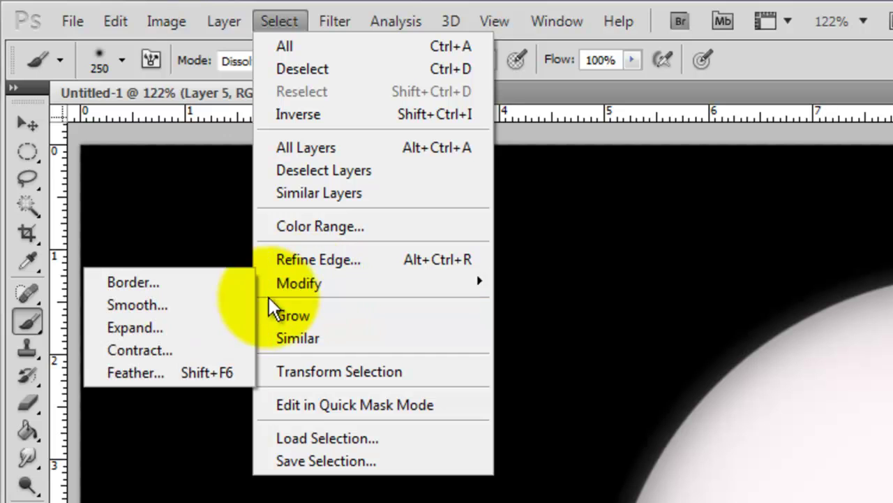
{"action": "left_click", "coordinate": [147, 374]}
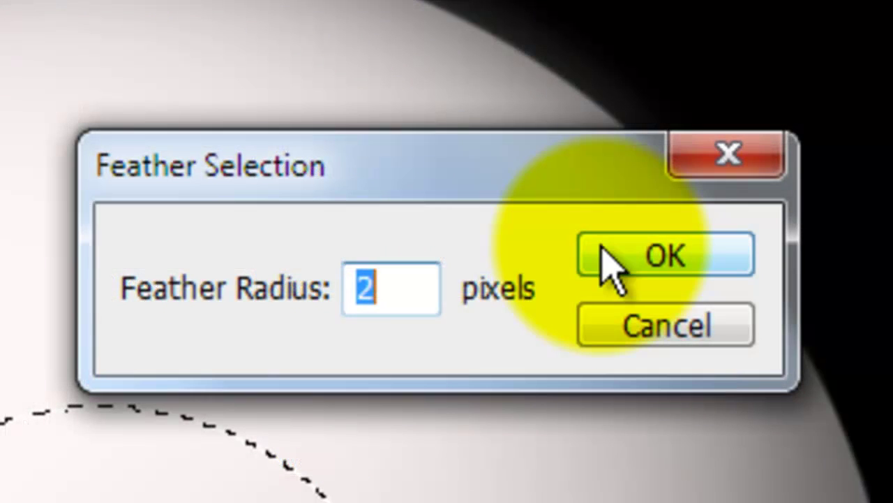
{"action": "left_click", "coordinate": [605, 251]}
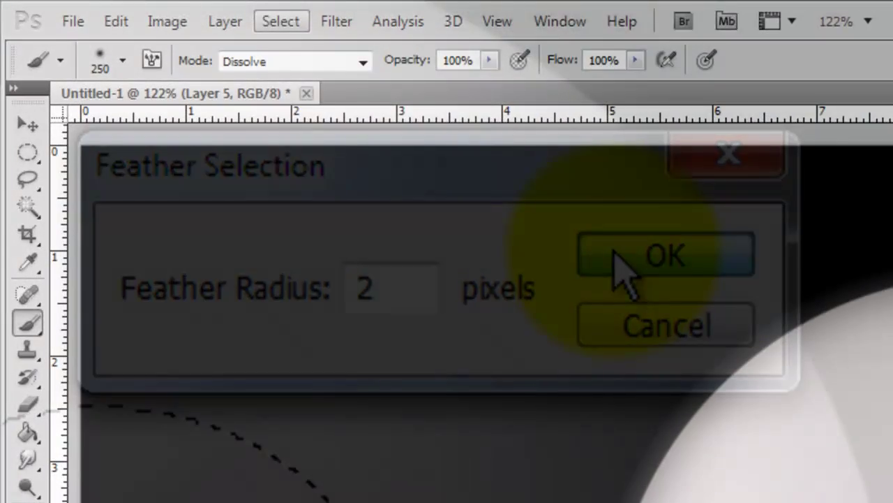
Step: Save the feathered circular selection as a new channel named IRIS
{"action": "left_click", "coordinate": [280, 21]}
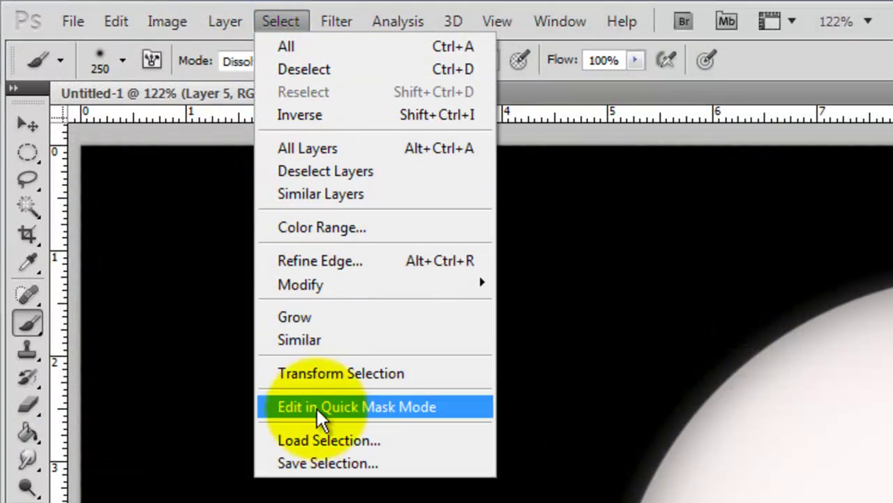
{"action": "left_click", "coordinate": [327, 464]}
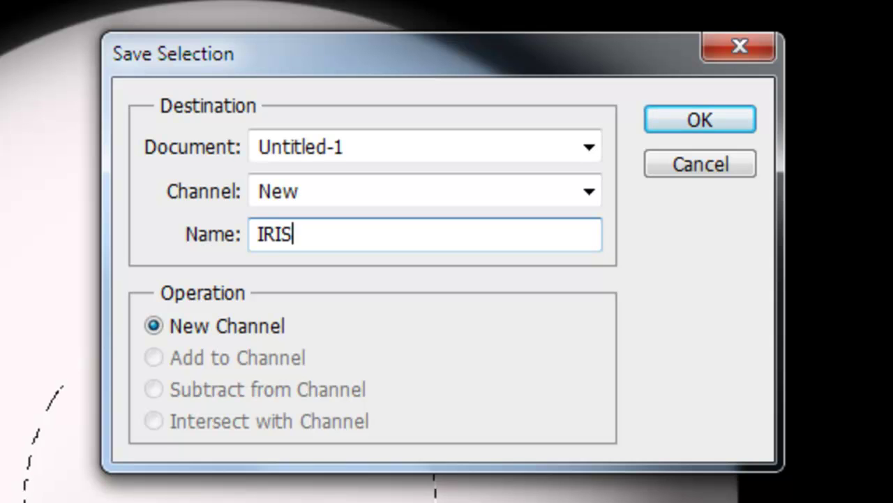
{"action": "type", "text": "IRIS"}
{"action": "key", "text": "Return"}
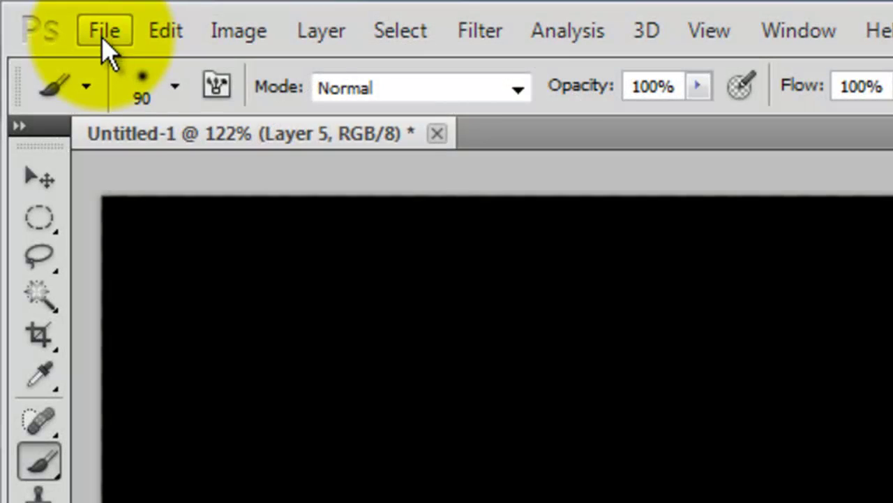
Step: Create a new square white document and render Fibers over it with variance 16 and strength 4
{"action": "left_click", "coordinate": [107, 32]}
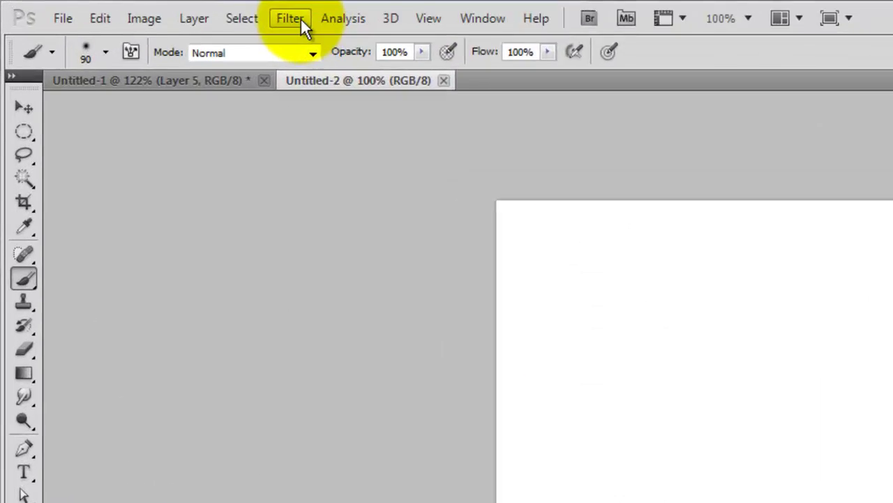
{"action": "left_click", "coordinate": [141, 8]}
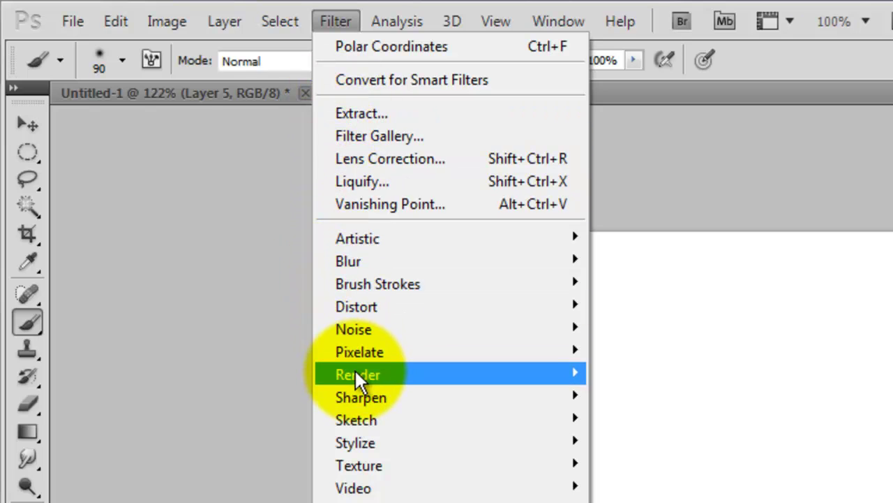
{"action": "mouse_move", "coordinate": [355, 368]}
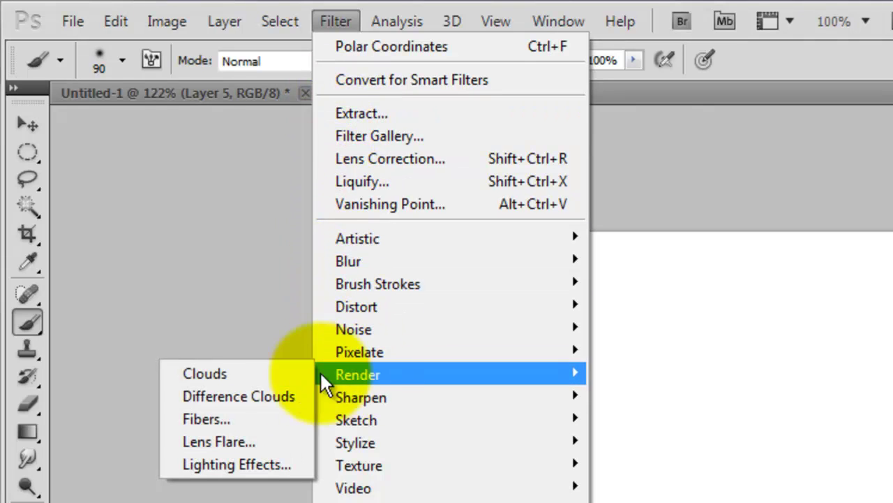
{"action": "left_click", "coordinate": [205, 419]}
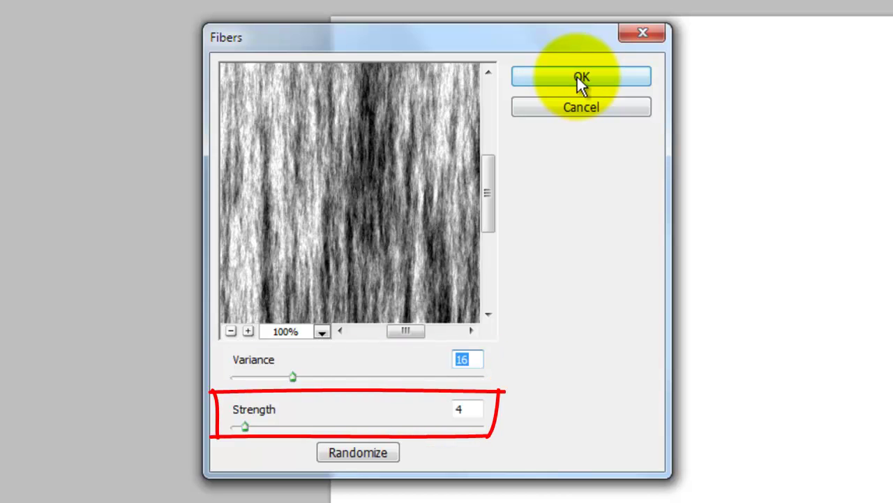
{"action": "left_click", "coordinate": [581, 78]}
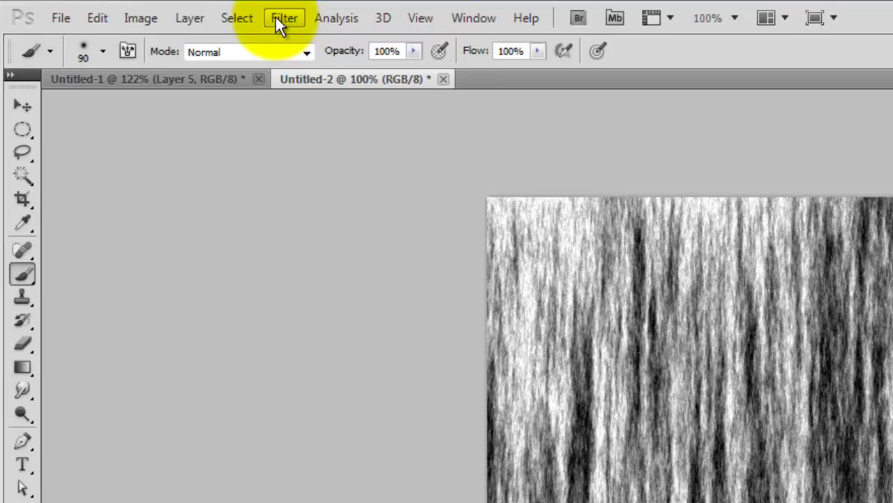
Step: Distort the fibre texture with the Polar Coordinates filter set to Rectangular to Polar
{"action": "left_click", "coordinate": [284, 19]}
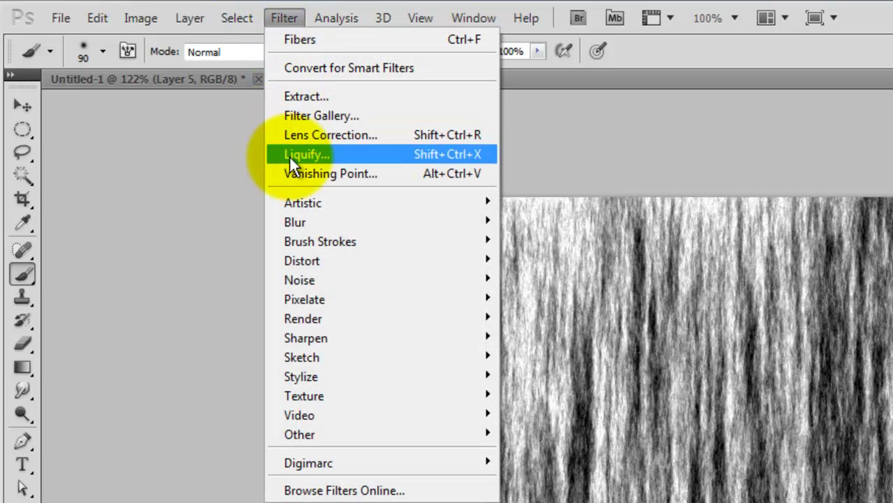
{"action": "mouse_move", "coordinate": [307, 252]}
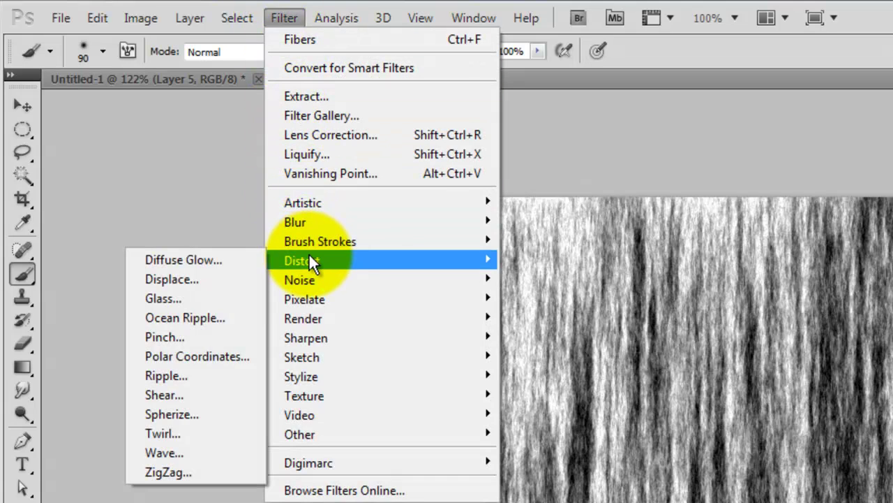
{"action": "left_click", "coordinate": [195, 356]}
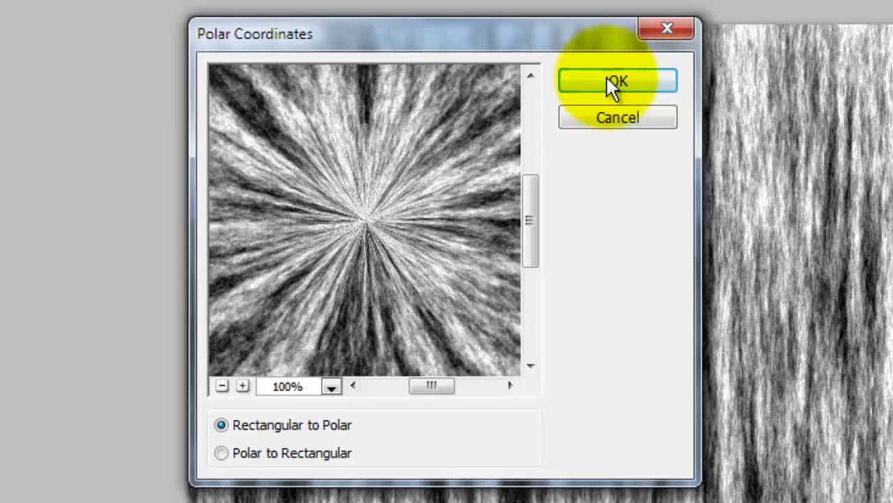
{"action": "left_click", "coordinate": [617, 80]}
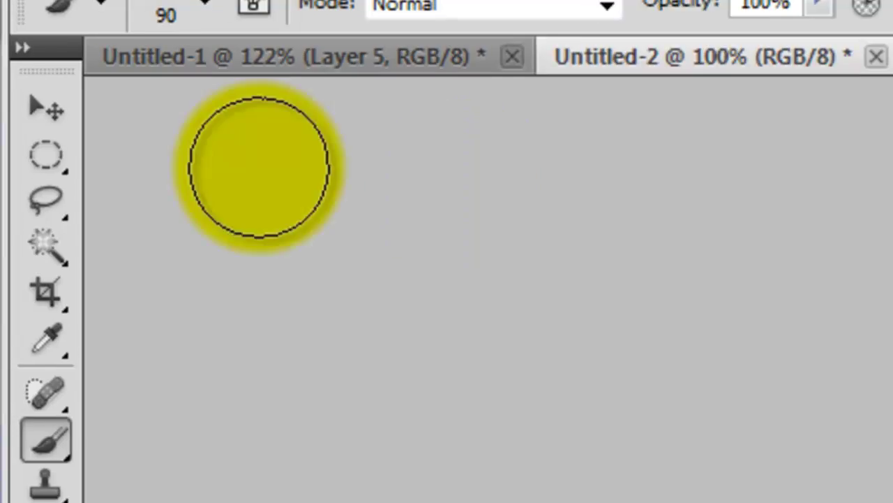
Step: Select the radial texture with an elliptical marquee spanning the canvas from corner to corner and copy the circle to a new layer
{"action": "left_click", "coordinate": [10, 60]}
{"action": "left_click", "coordinate": [42, 165]}
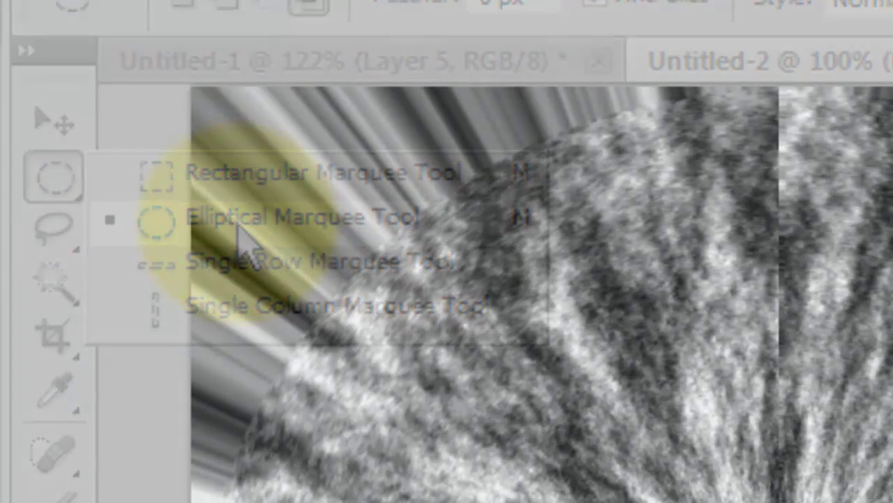
{"action": "left_click", "coordinate": [245, 237]}
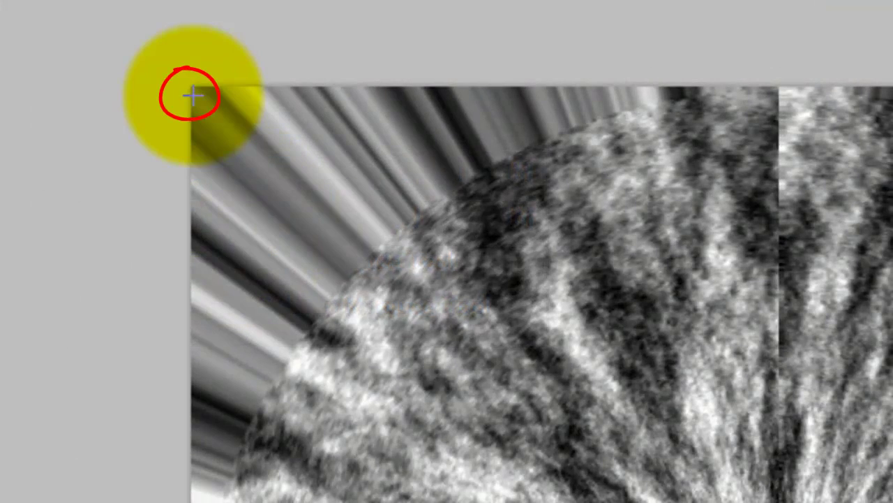
{"action": "left_click_drag", "start_coordinate": [193, 95], "coordinate": [892, 502]}
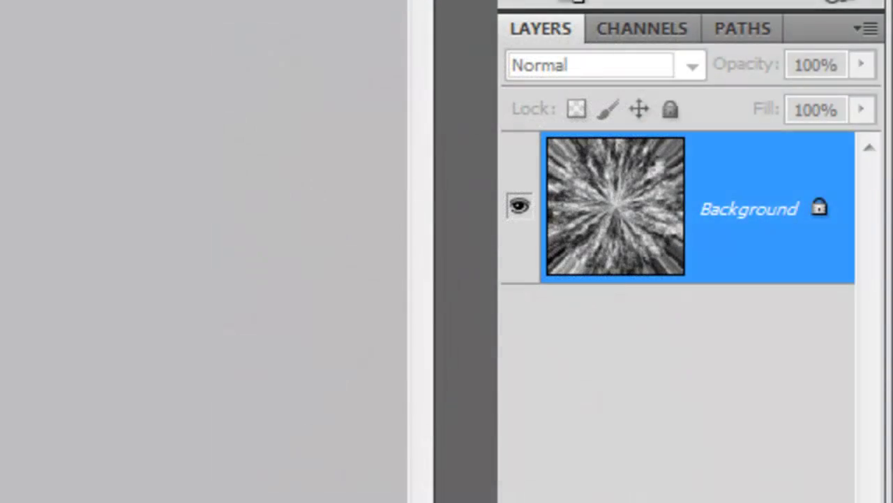
{"action": "key", "text": "ctrl+j"}
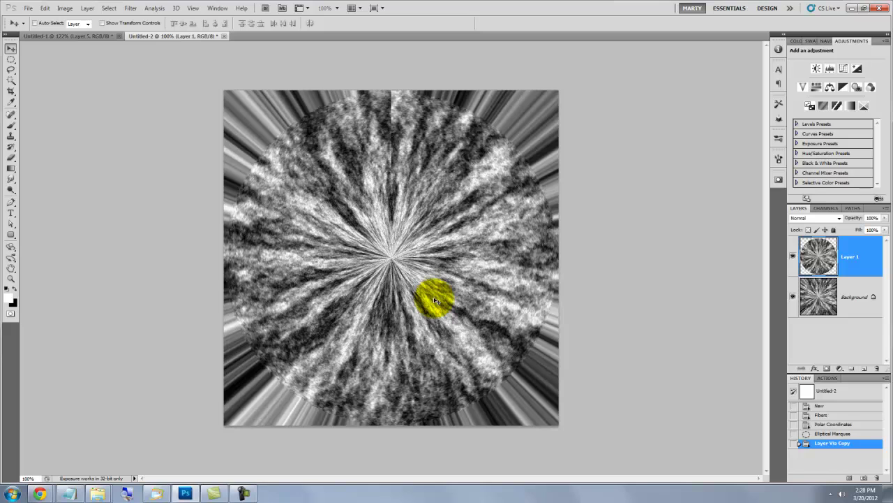
Step: Copy the circular fibre texture layer into the Untitled-1 eyeball document and centre it on the sphere
{"action": "left_click_drag", "start_coordinate": [437, 302], "coordinate": [91, 35]}
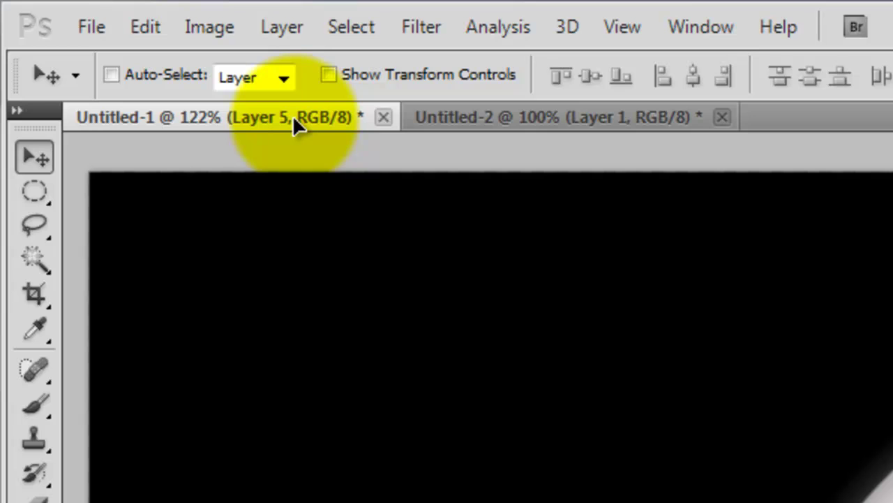
{"action": "left_click_drag", "start_coordinate": [292, 116], "coordinate": [297, 119]}
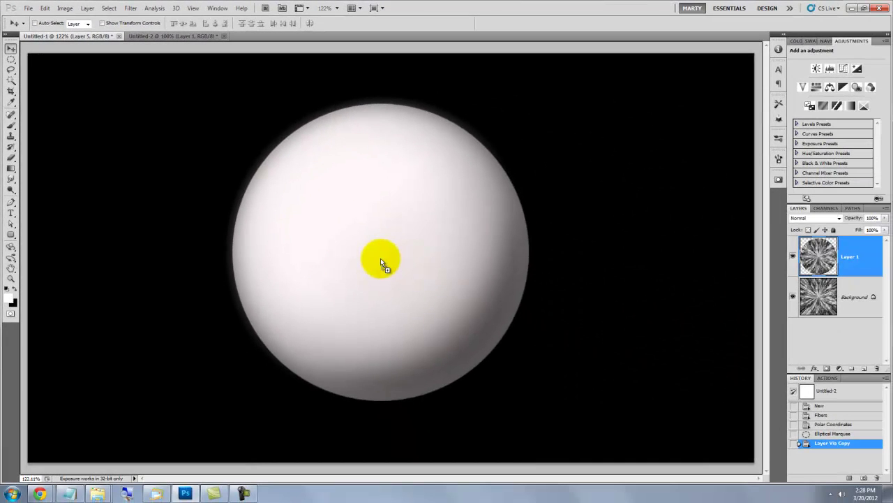
{"action": "left_click_drag", "start_coordinate": [381, 260], "coordinate": [424, 259]}
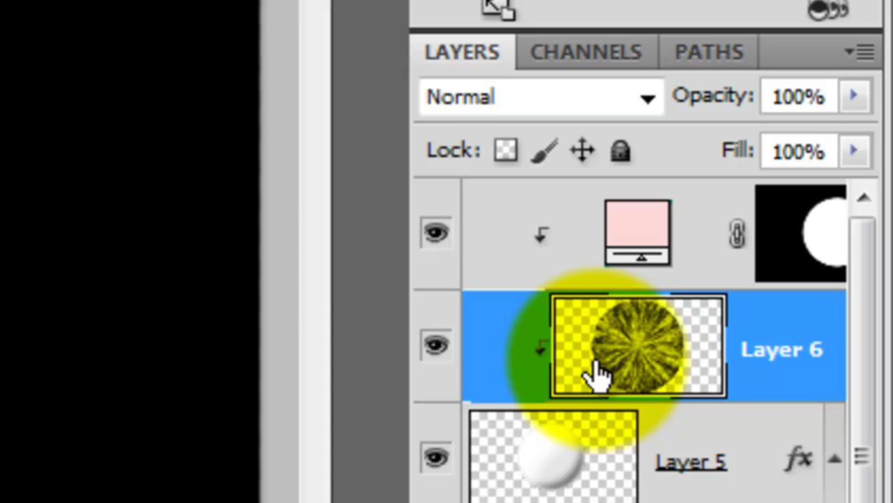
Step: Move the fibre texture layer above the pink adjustment layer and release it from the clipping mask
{"action": "left_click_drag", "start_coordinate": [595, 375], "coordinate": [630, 199]}
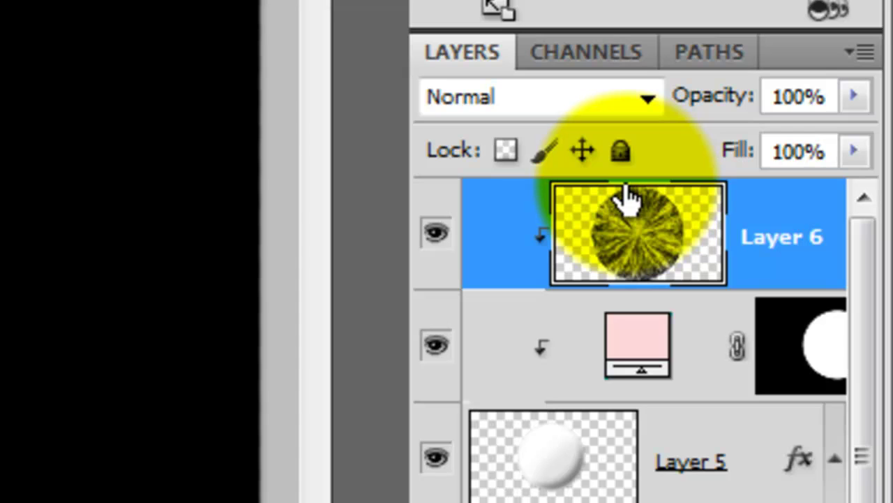
{"action": "left_click", "coordinate": [535, 244]}
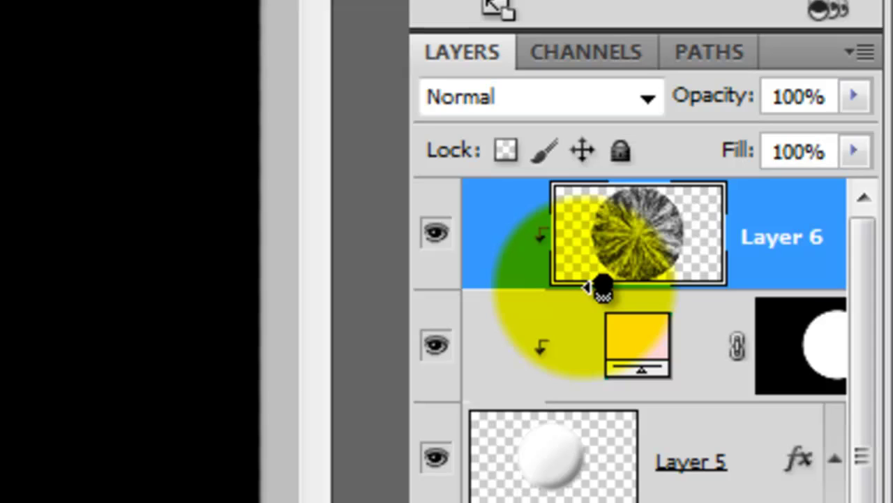
{"action": "left_click", "coordinate": [598, 286], "text": "alt"}
{"action": "left_click", "coordinate": [598, 286], "text": "alt"}
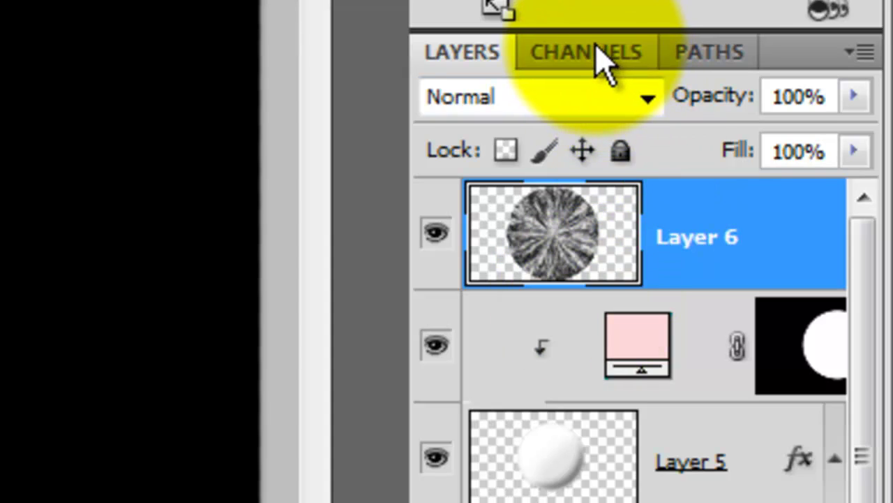
Step: Load the IRIS channel as a selection, add it as the texture layer's mask, and unlink the mask from the layer
{"action": "left_click", "coordinate": [597, 52]}
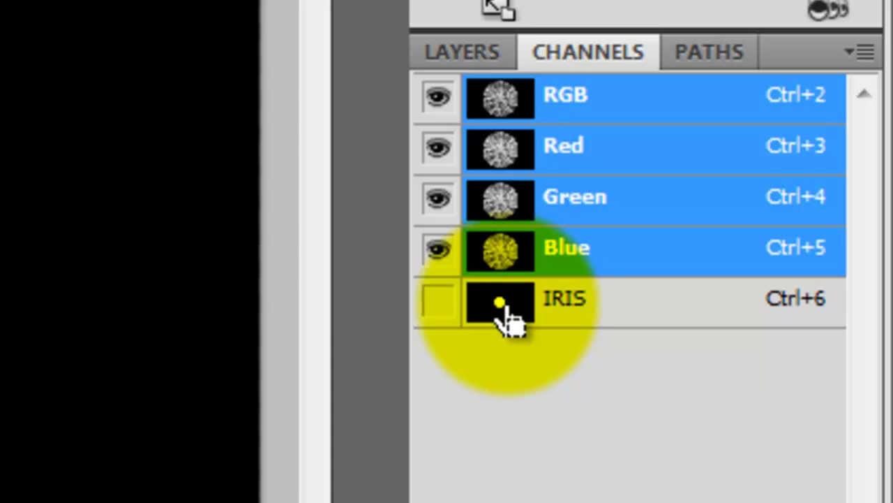
{"action": "left_click", "coordinate": [489, 58]}
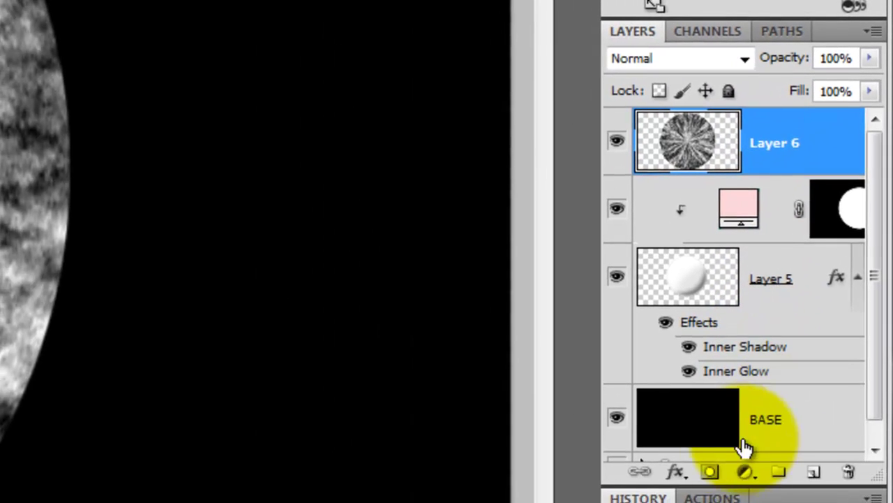
{"action": "left_click", "coordinate": [712, 472]}
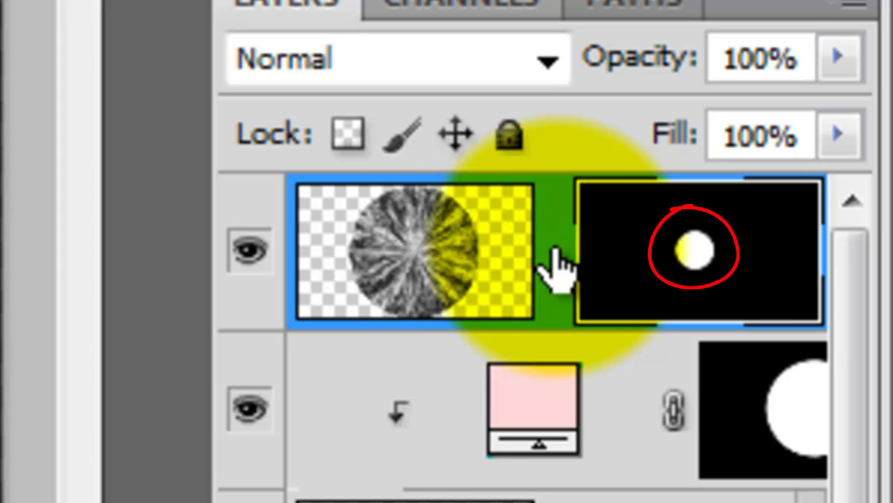
{"action": "left_click", "coordinate": [435, 270]}
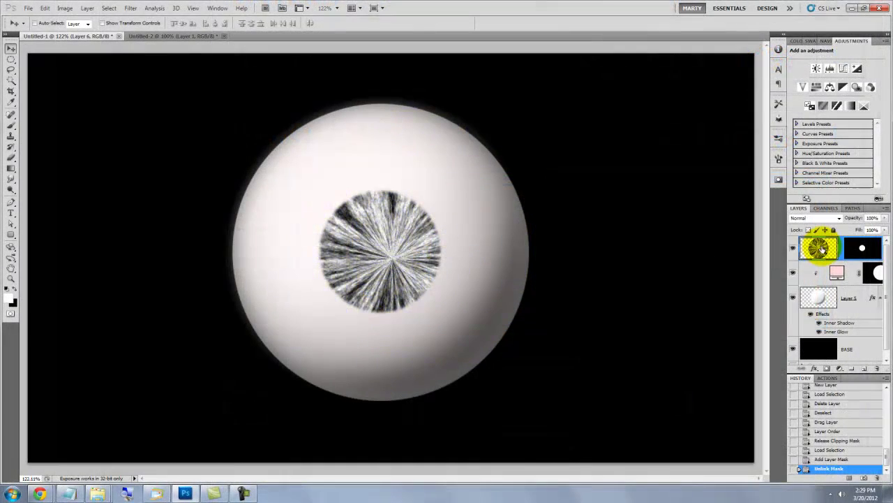
Step: Scale the fibre texture down to fit the circular iris mask and set its blend mode to Multiply
{"action": "key", "text": "ctrl+t"}
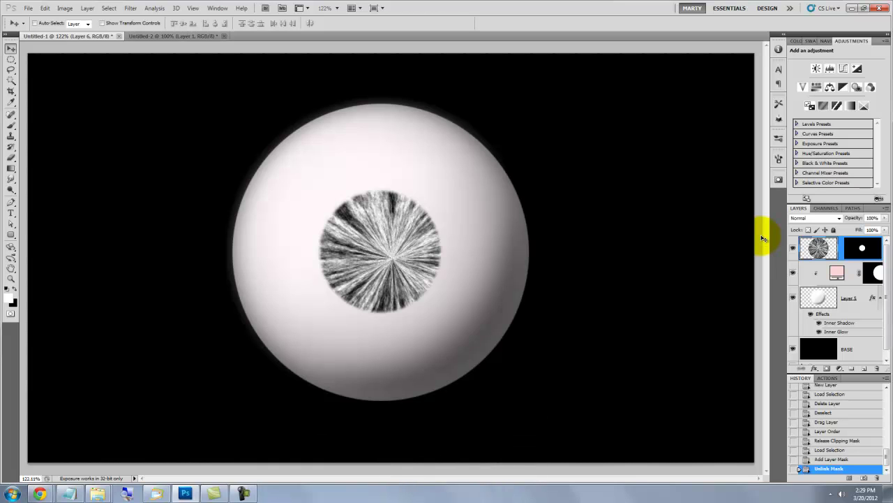
{"action": "left_click_drag", "start_coordinate": [594, 56], "coordinate": [456, 184]}
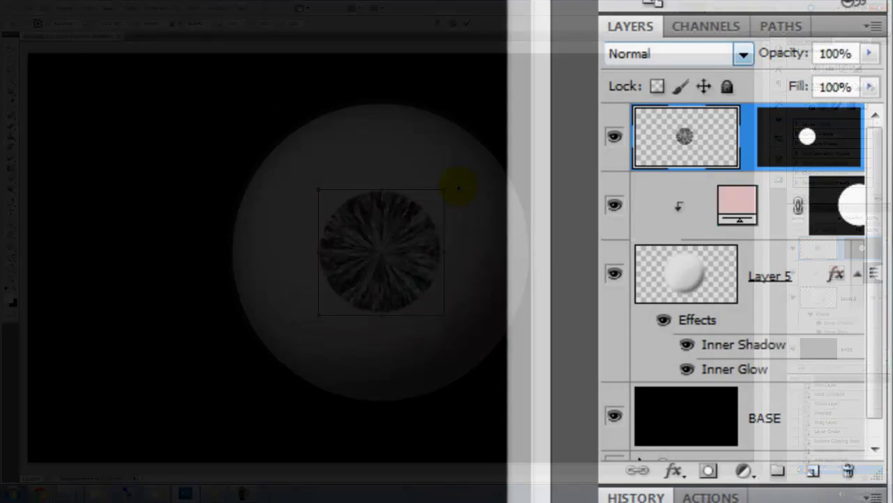
{"action": "left_click", "coordinate": [839, 217]}
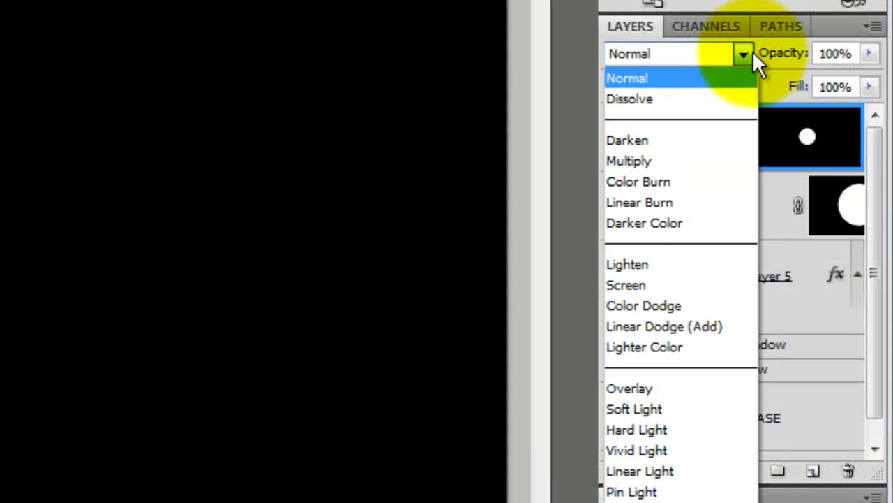
{"action": "left_click", "coordinate": [651, 164]}
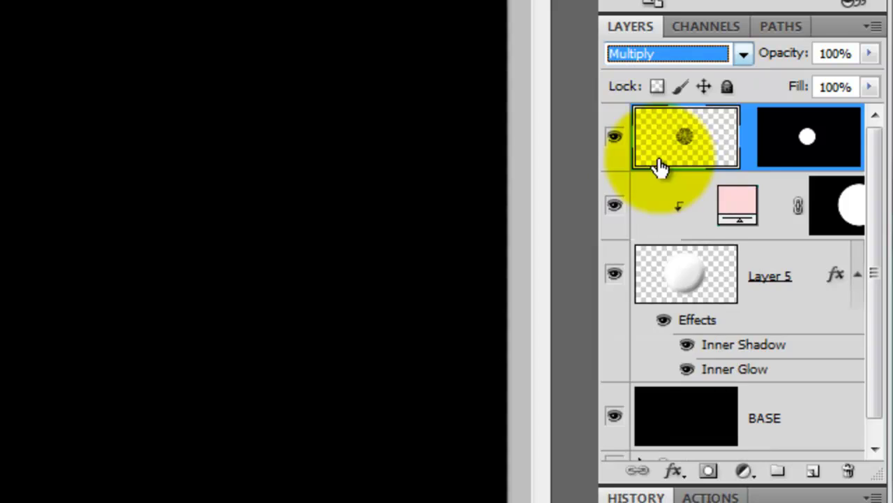
Step: Add an empty layer directly below the iris texture and mask it with the texture layer's circular mask selection
{"action": "left_click", "coordinate": [815, 473]}
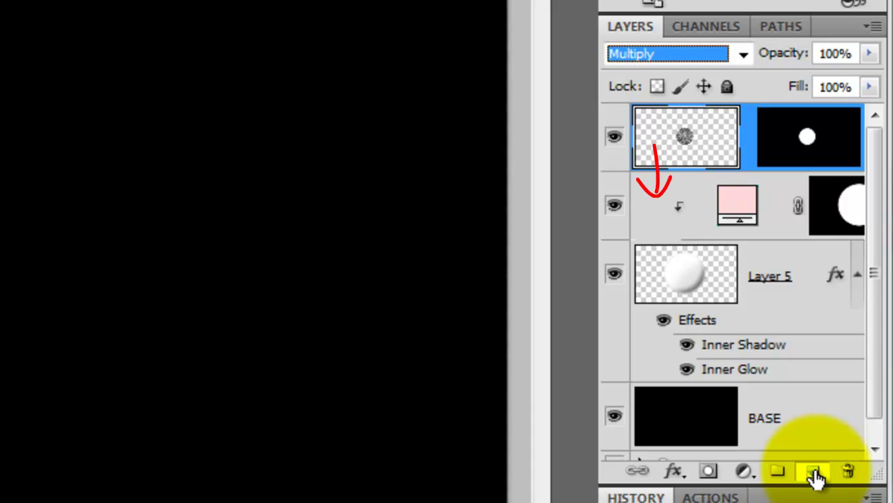
{"action": "left_click", "coordinate": [815, 474], "text": "ctrl"}
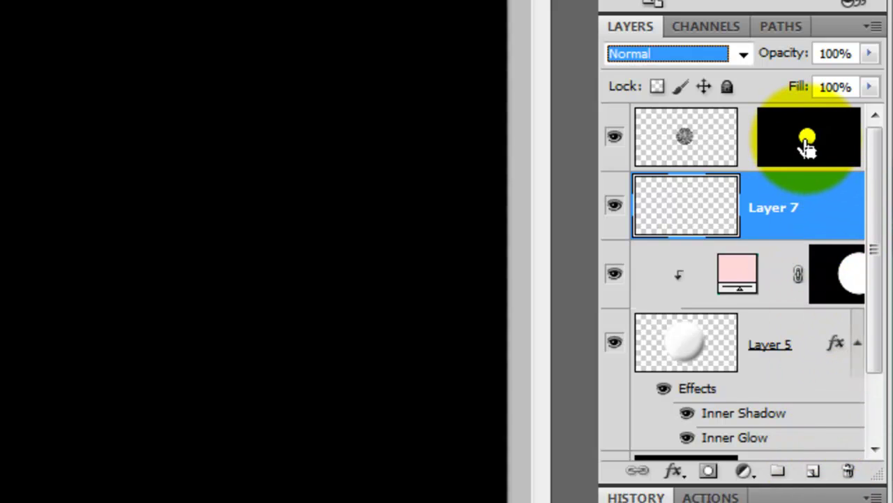
{"action": "left_click", "coordinate": [709, 472]}
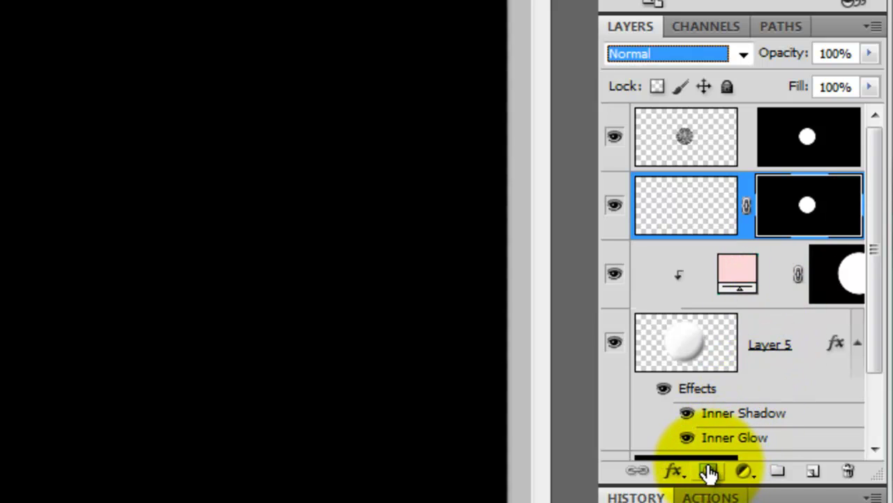
Step: Target the new layer's content, choose the Gradient tool and append the Noise Samples gradients to the current set
{"action": "left_click", "coordinate": [698, 213]}
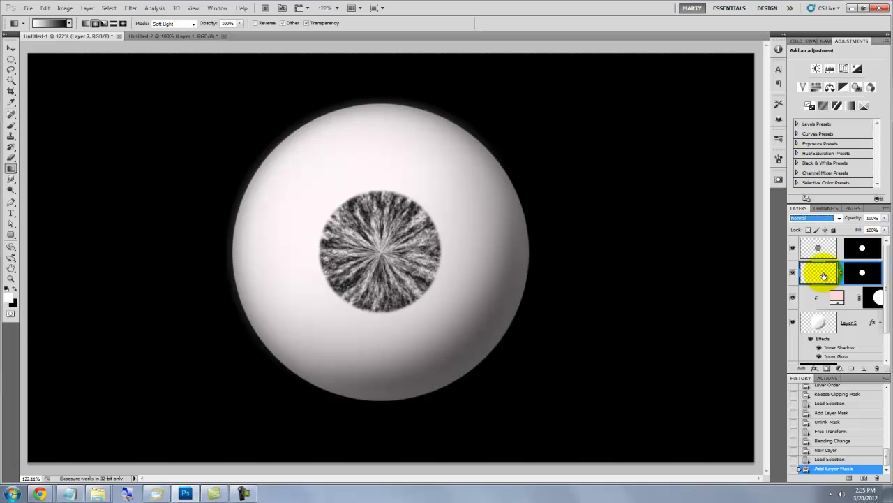
{"action": "left_click", "coordinate": [821, 276]}
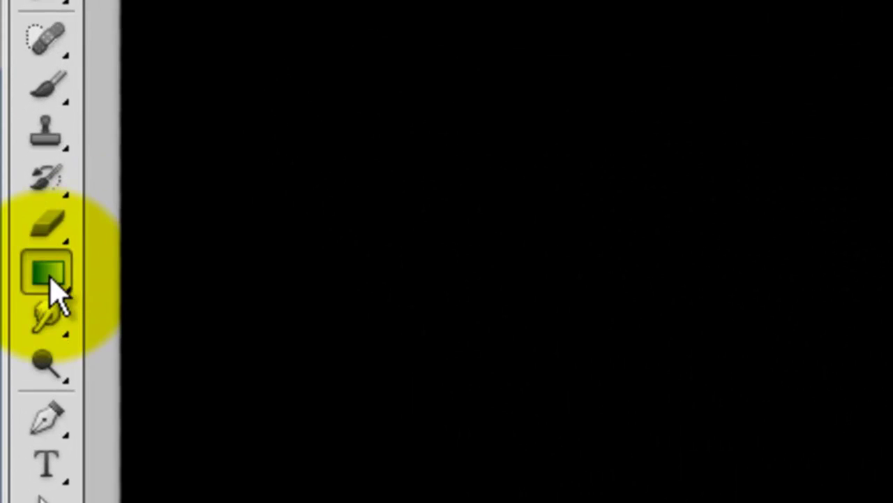
{"action": "left_click", "coordinate": [11, 169]}
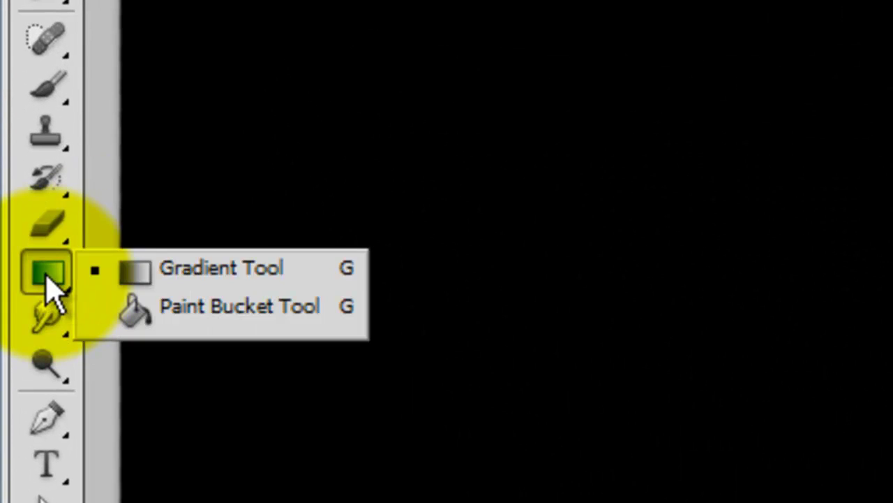
{"action": "left_click", "coordinate": [185, 273]}
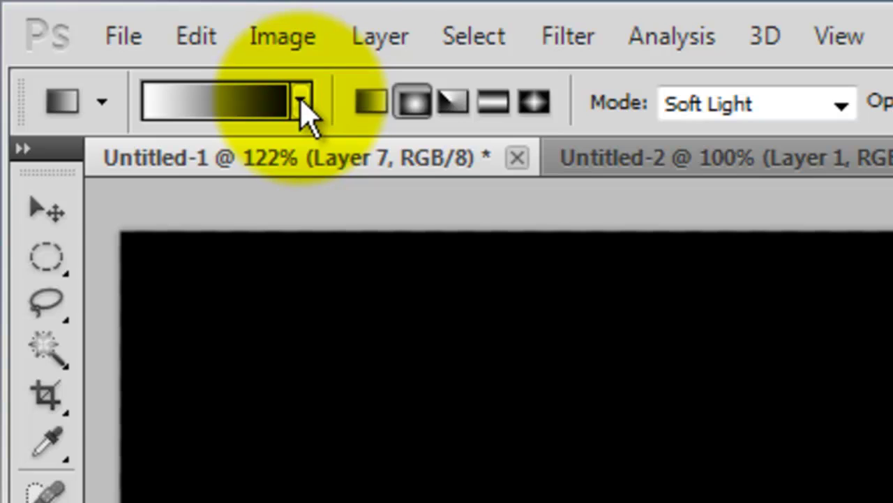
{"action": "left_click", "coordinate": [301, 101]}
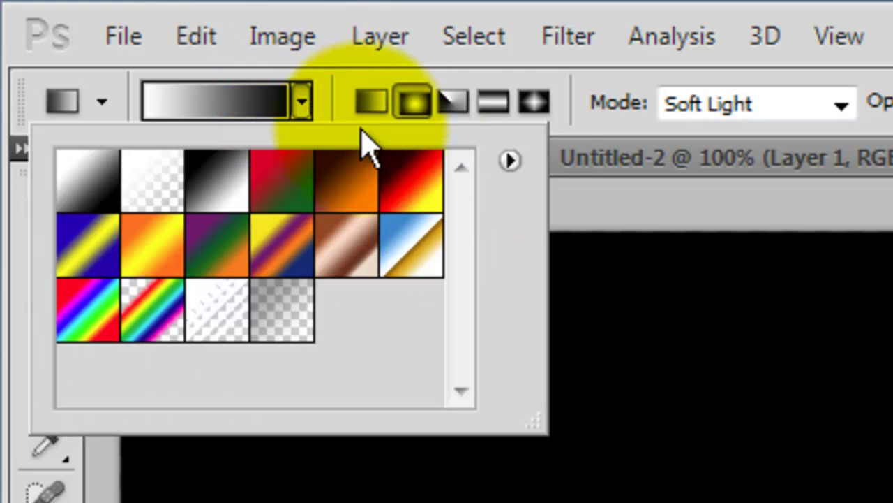
{"action": "left_click", "coordinate": [510, 160]}
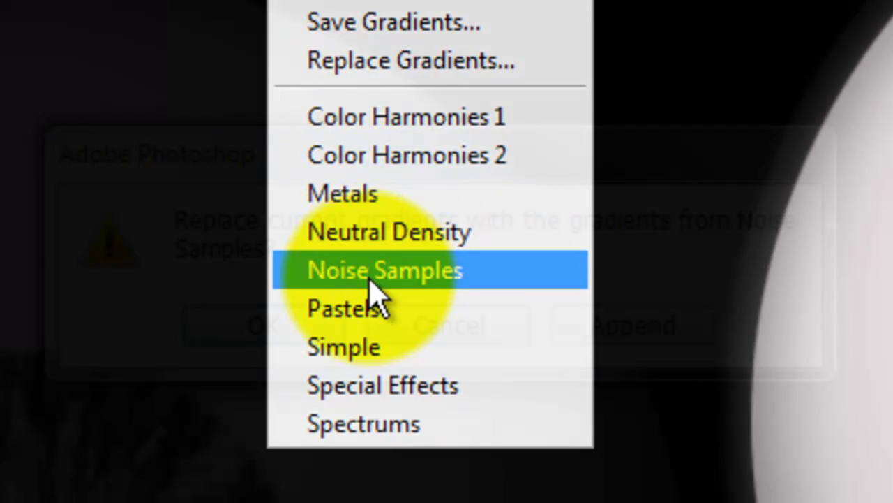
{"action": "left_click", "coordinate": [377, 272]}
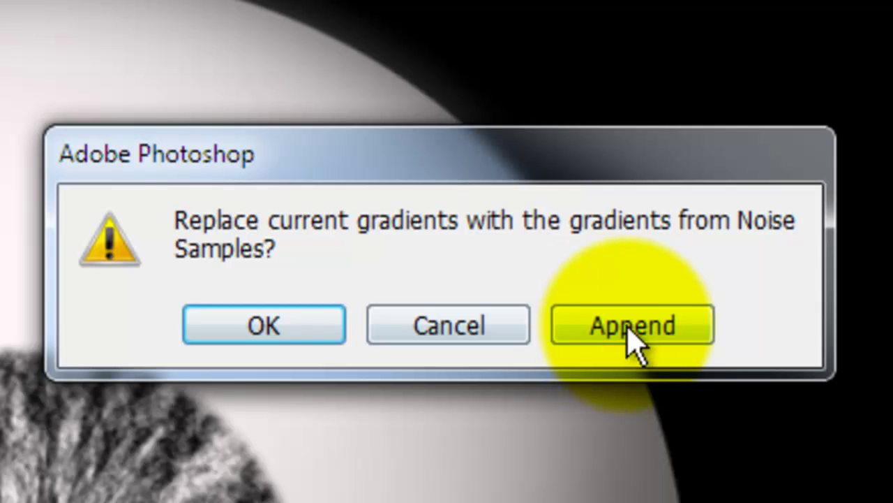
{"action": "left_click", "coordinate": [649, 331]}
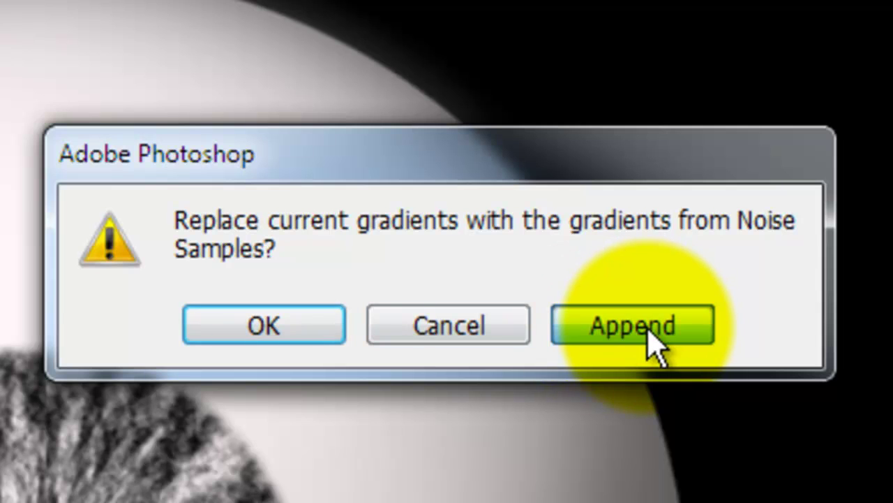
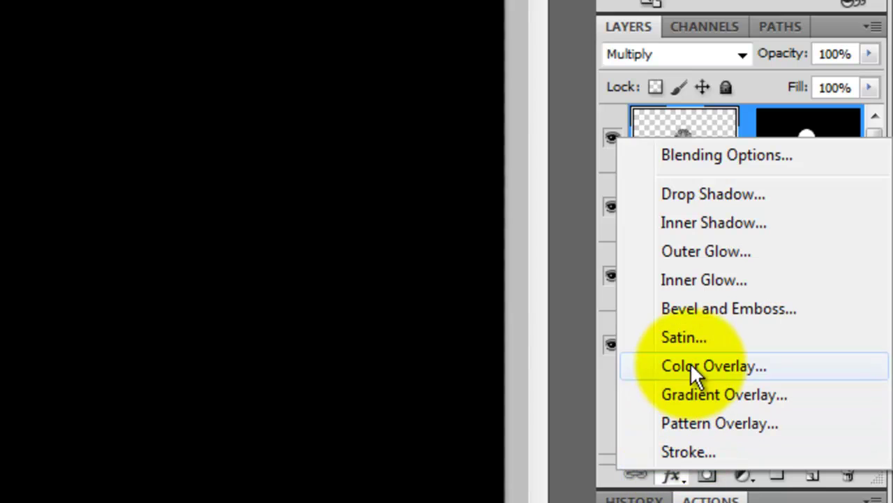
Step: Add an Outer Glow to the iris texture layer with Normal blend mode, black colour, 90% opacity and 16 px size
{"action": "left_click", "coordinate": [698, 247]}
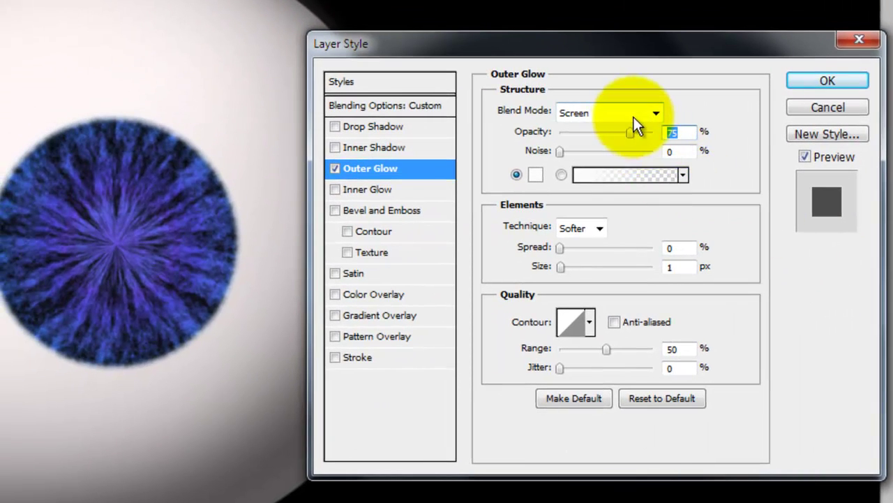
{"action": "left_click", "coordinate": [628, 114]}
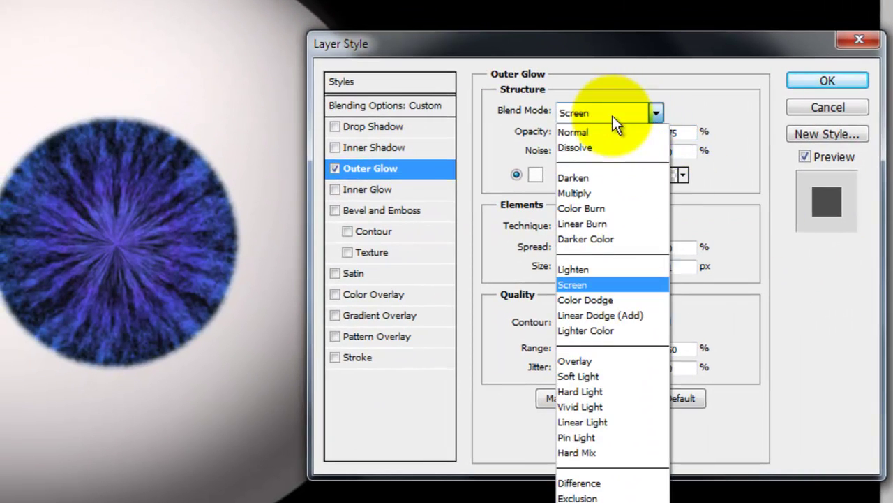
{"action": "left_click", "coordinate": [597, 129]}
{"action": "left_click", "coordinate": [536, 176]}
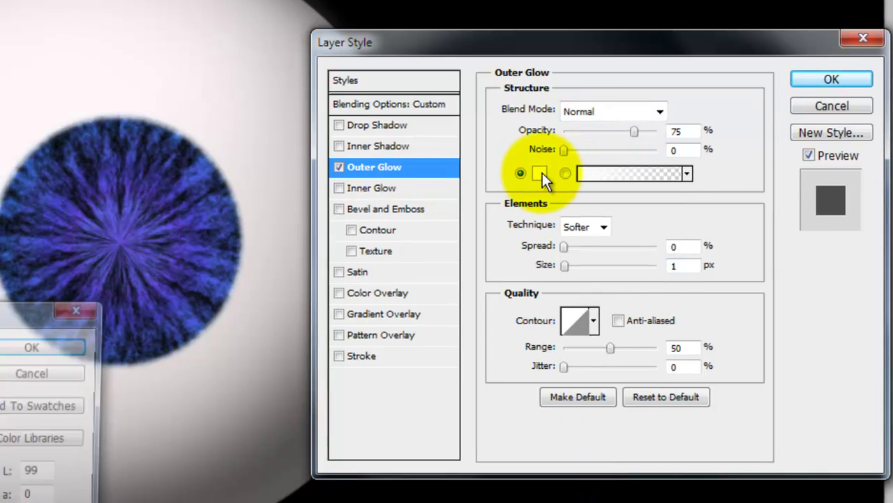
{"action": "left_click_drag", "start_coordinate": [90, 404], "coordinate": [31, 452]}
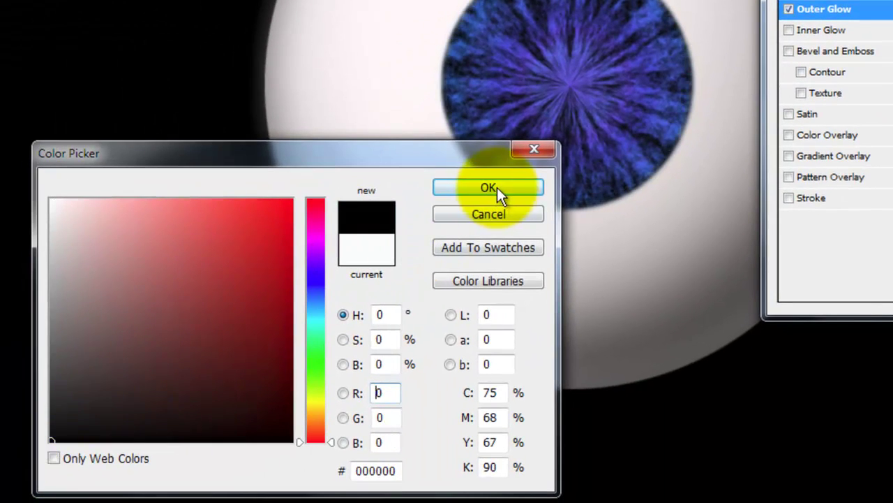
{"action": "left_click", "coordinate": [488, 187]}
{"action": "double_click", "coordinate": [663, 132]}
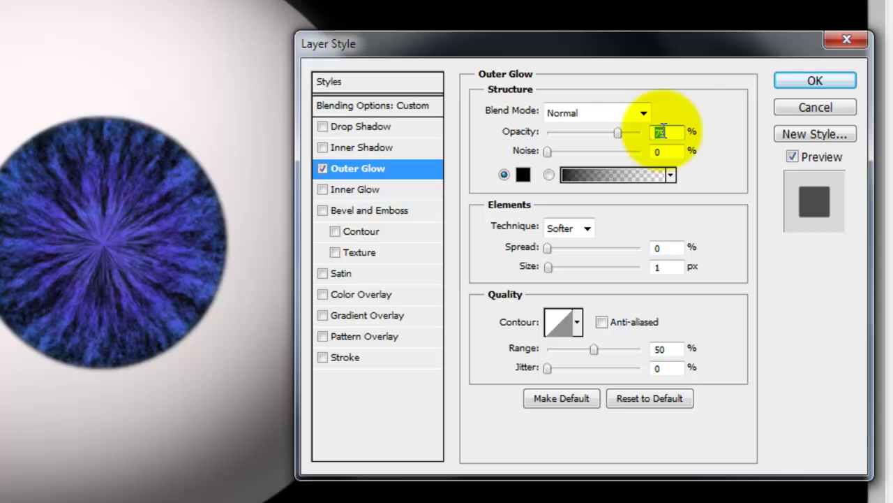
{"action": "type", "text": "90"}
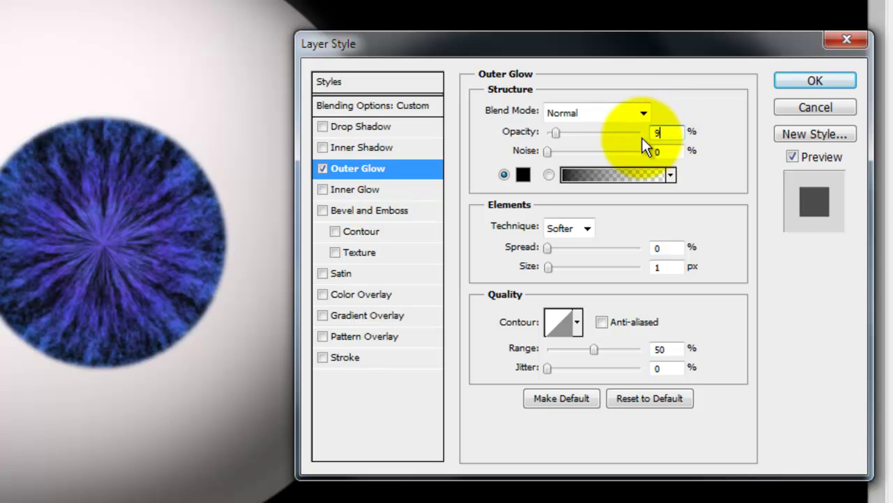
{"action": "double_click", "coordinate": [659, 266]}
{"action": "type", "text": "16"}
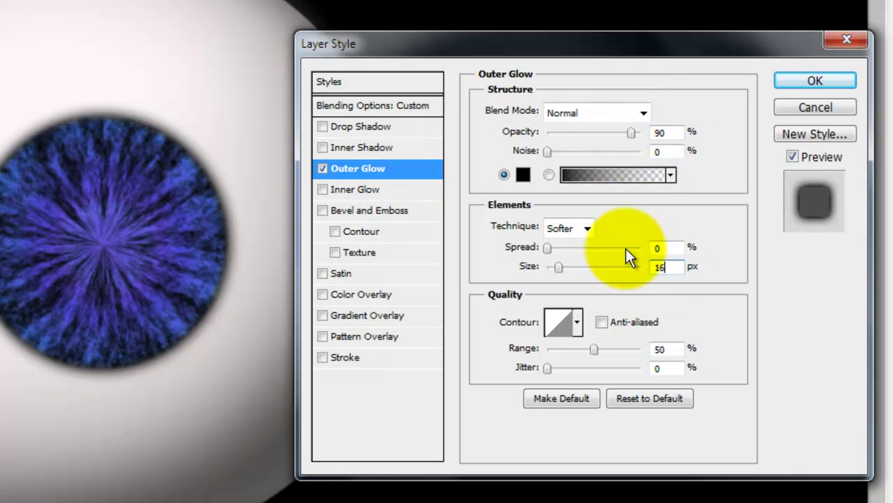
Step: Add an Inner Glow to the iris texture layer with Normal blend mode, black colour, 70% opacity and 32 px size
{"action": "left_click", "coordinate": [372, 189]}
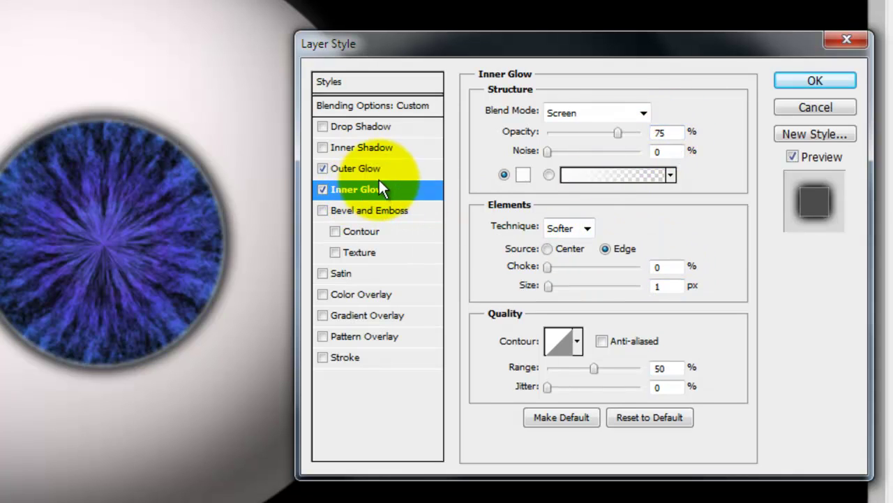
{"action": "double_click", "coordinate": [659, 131]}
{"action": "type", "text": "70"}
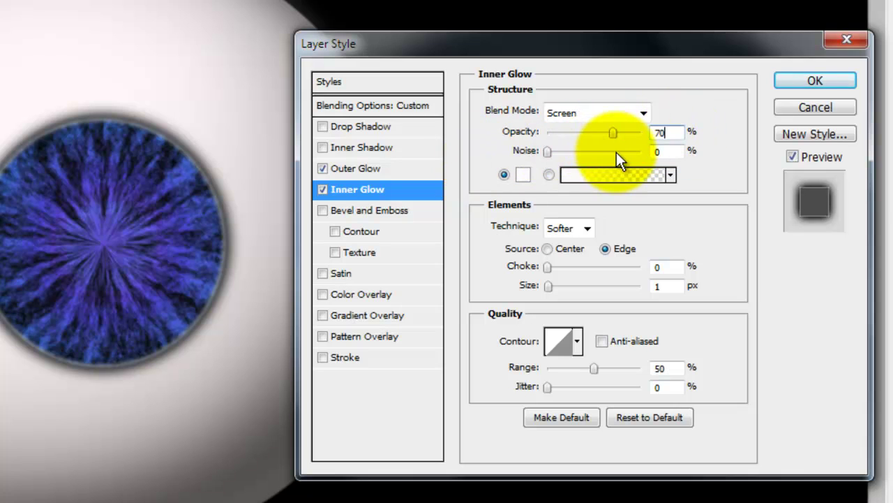
{"action": "left_click", "coordinate": [607, 113]}
{"action": "left_click", "coordinate": [592, 130]}
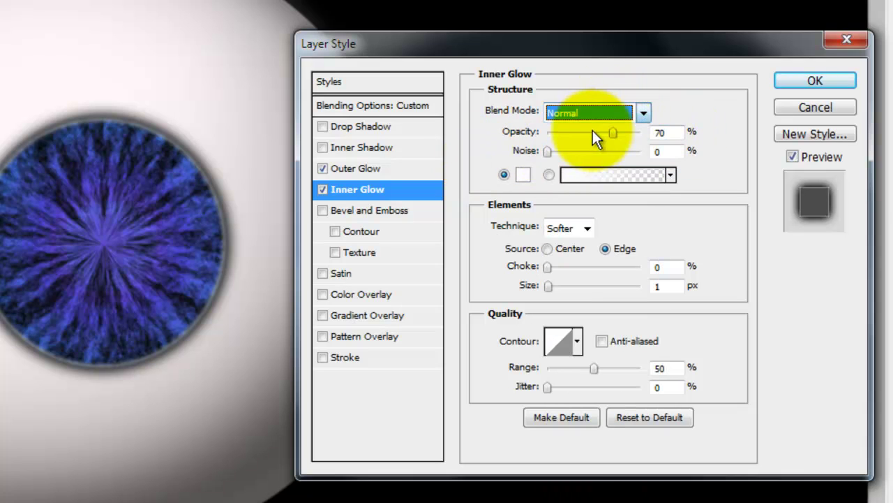
{"action": "left_click", "coordinate": [525, 177]}
{"action": "left_click", "coordinate": [46, 436]}
{"action": "left_click", "coordinate": [503, 181]}
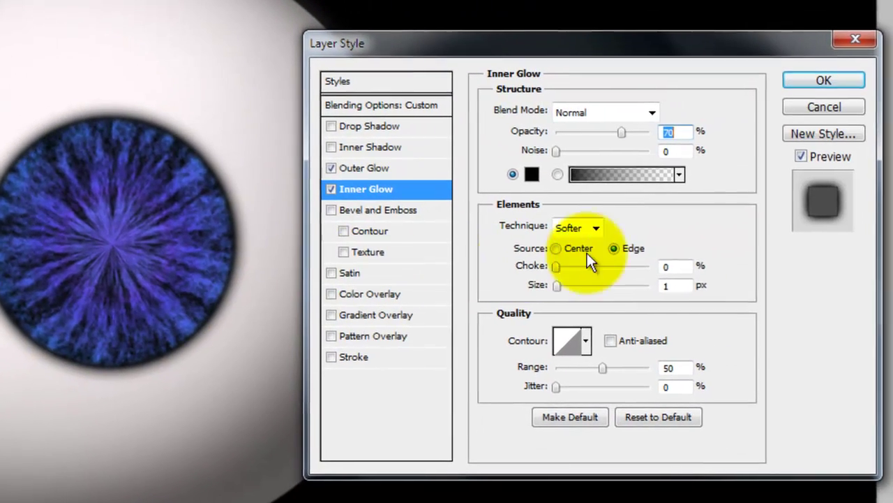
{"action": "double_click", "coordinate": [670, 286]}
{"action": "type", "text": "32"}
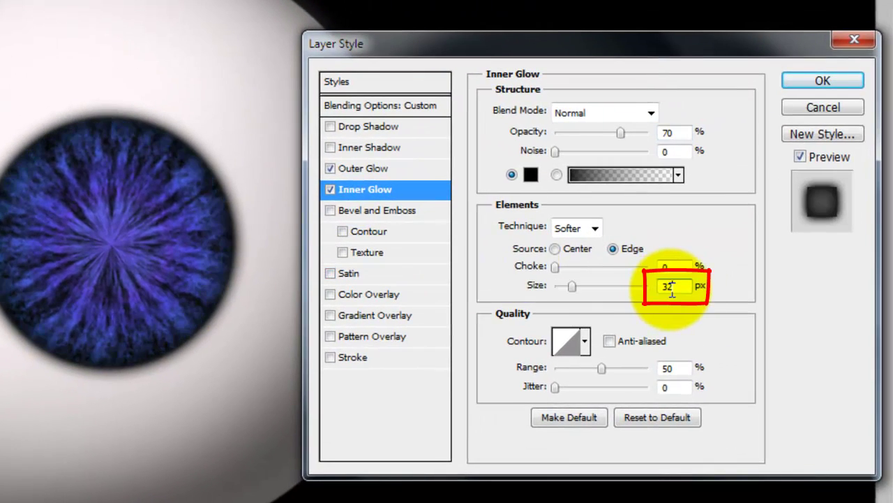
{"action": "left_click", "coordinate": [820, 81]}
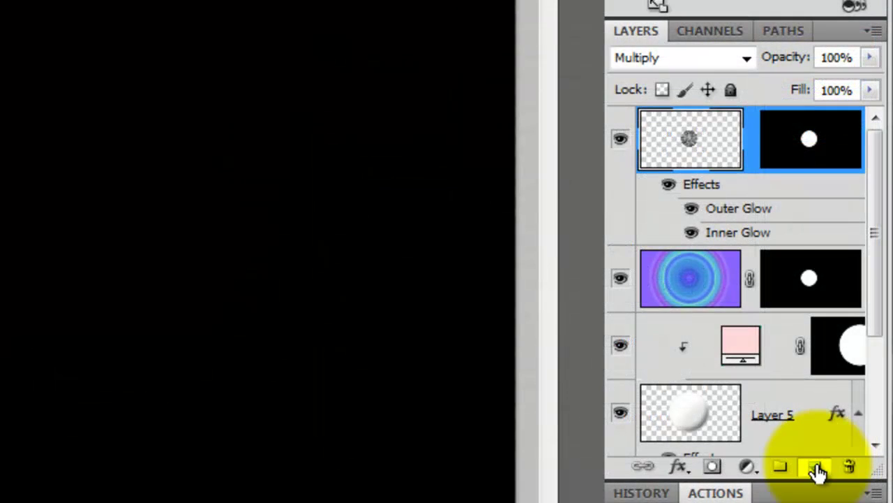
Step: Add a new layer above the iris texture, load the iris mask as a selection and shrink it around its centre to pupil size
{"action": "left_click", "coordinate": [815, 467]}
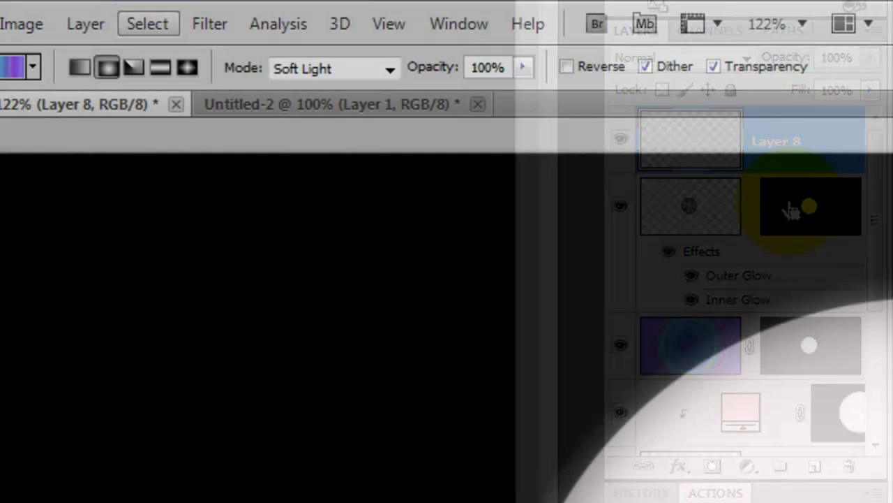
{"action": "left_click", "coordinate": [143, 23]}
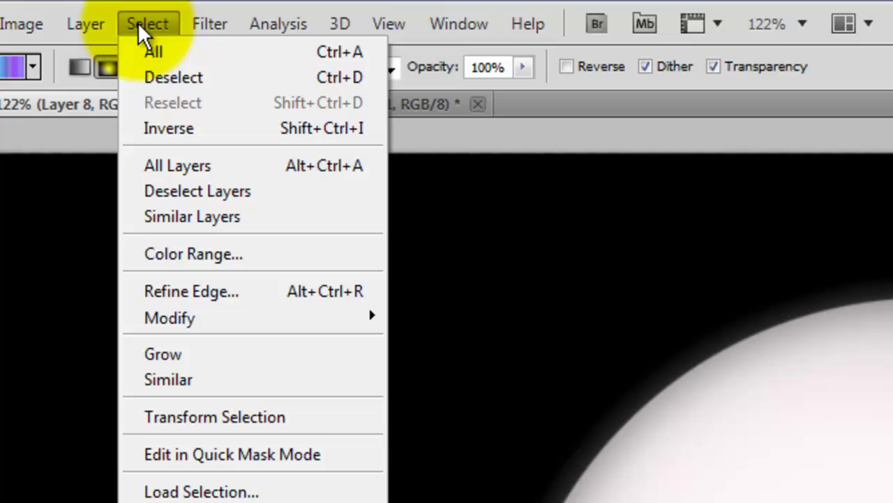
{"action": "left_click", "coordinate": [231, 417]}
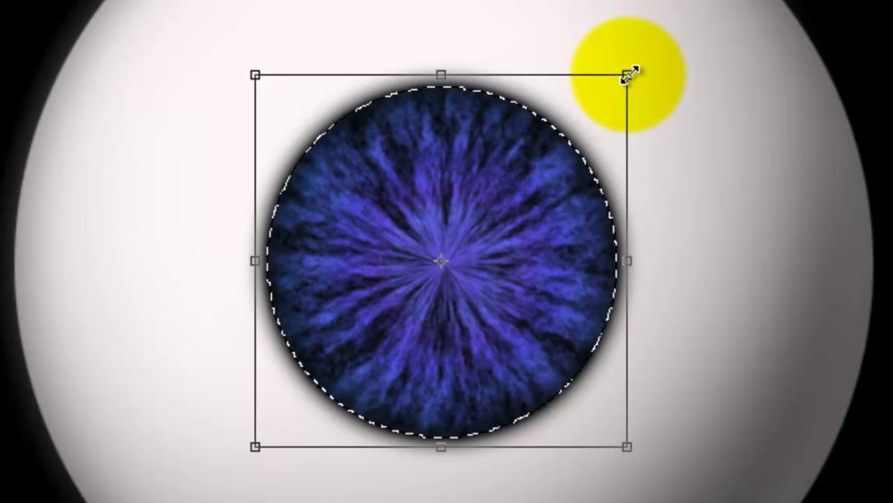
{"action": "left_click_drag", "start_coordinate": [629, 72], "coordinate": [497, 162]}
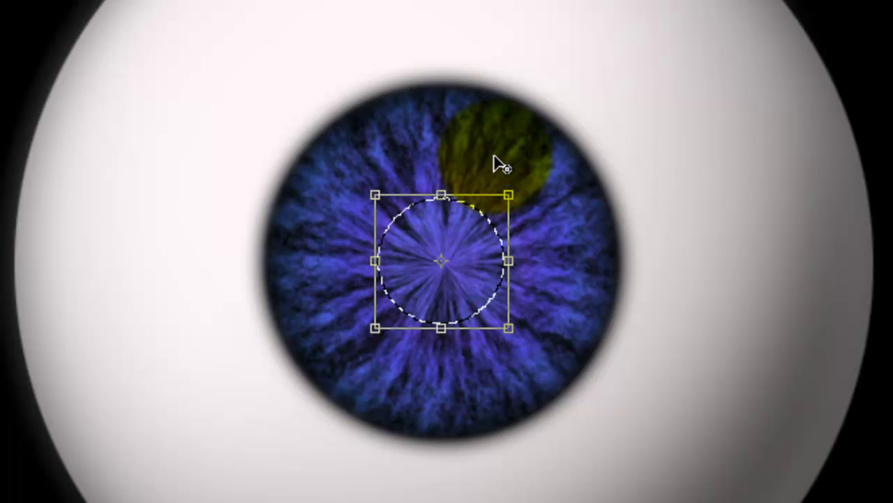
{"action": "key", "text": "Return"}
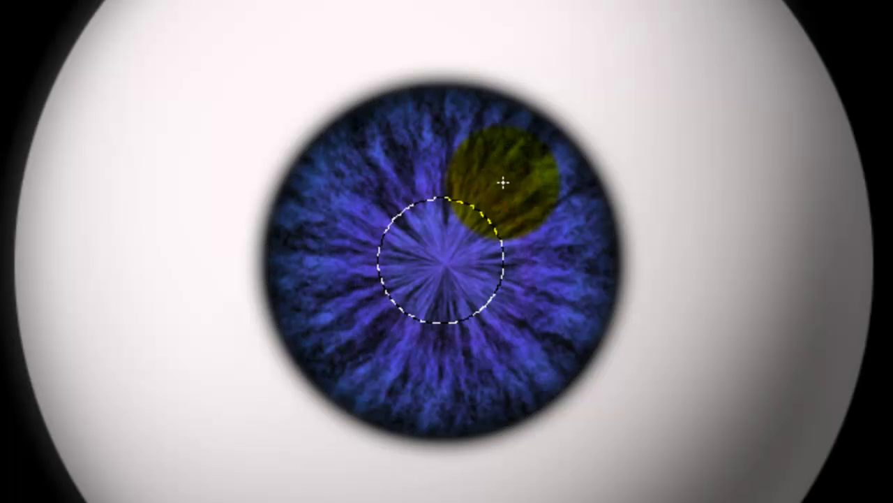
Step: Feather the pupil selection with a radius of 1 pixel
{"action": "left_click", "coordinate": [332, 25]}
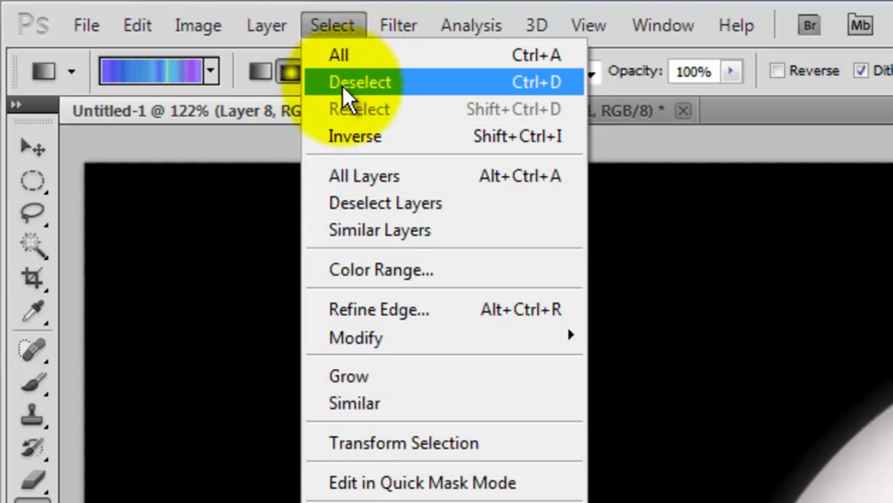
{"action": "mouse_move", "coordinate": [371, 335]}
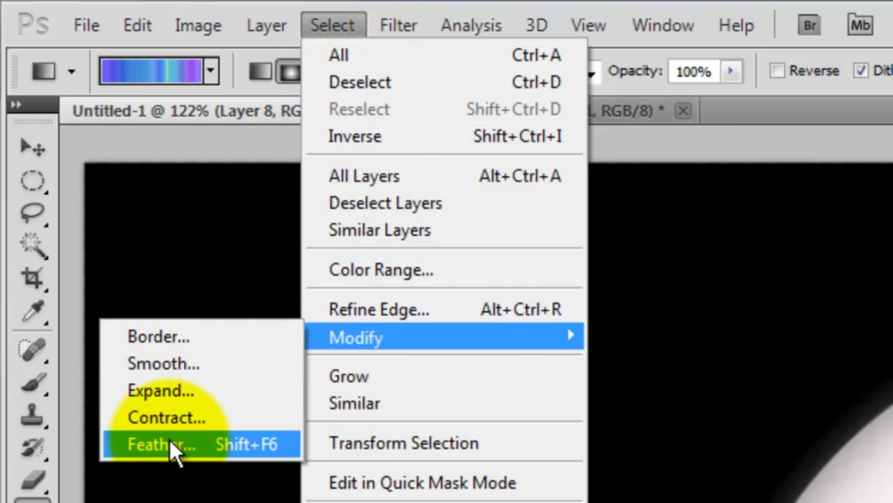
{"action": "left_click", "coordinate": [169, 438]}
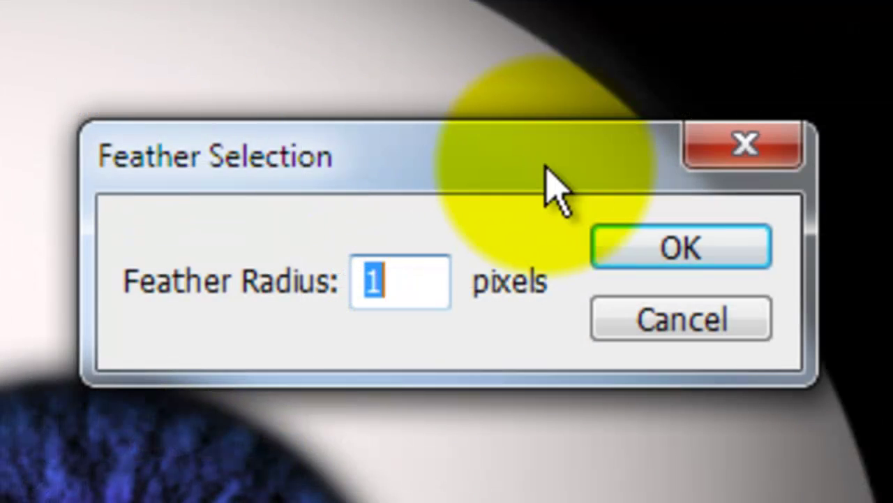
{"action": "left_click", "coordinate": [624, 264]}
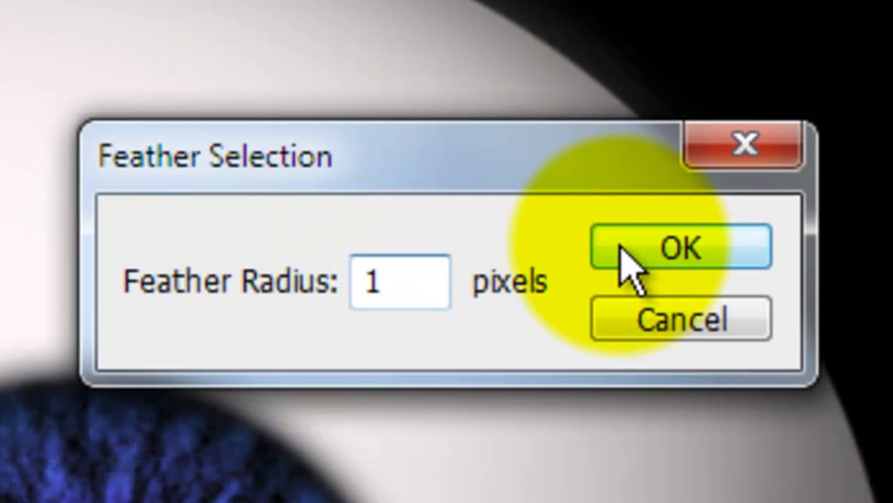
{"action": "left_click", "coordinate": [623, 264]}
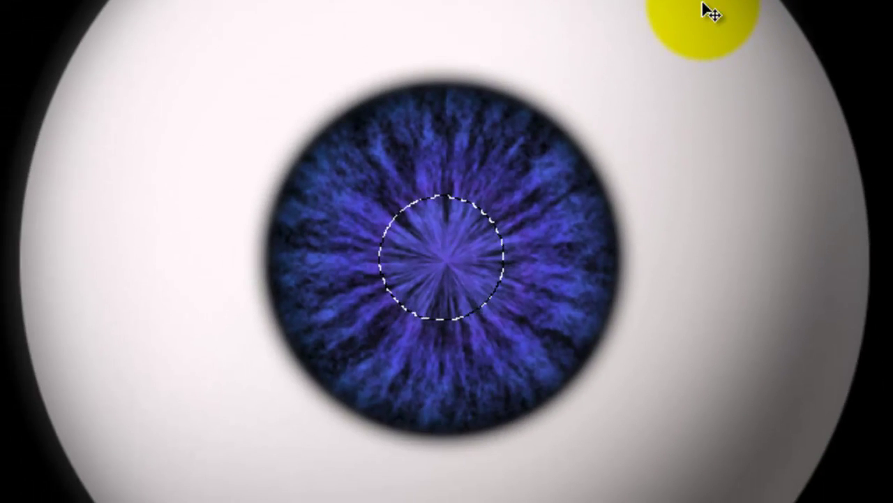
Step: Fill the pupil selection with the black background colour and deselect
{"action": "key", "text": "ctrl+Delete"}
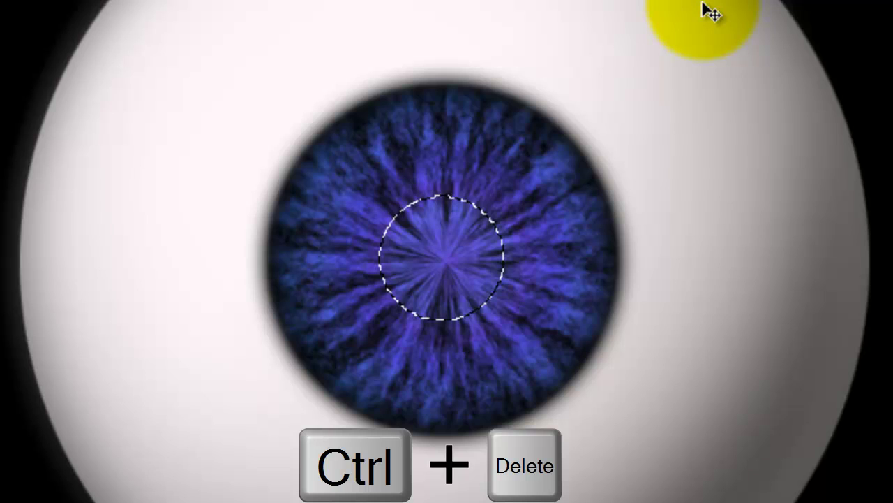
{"action": "key", "text": "ctrl+Delete"}
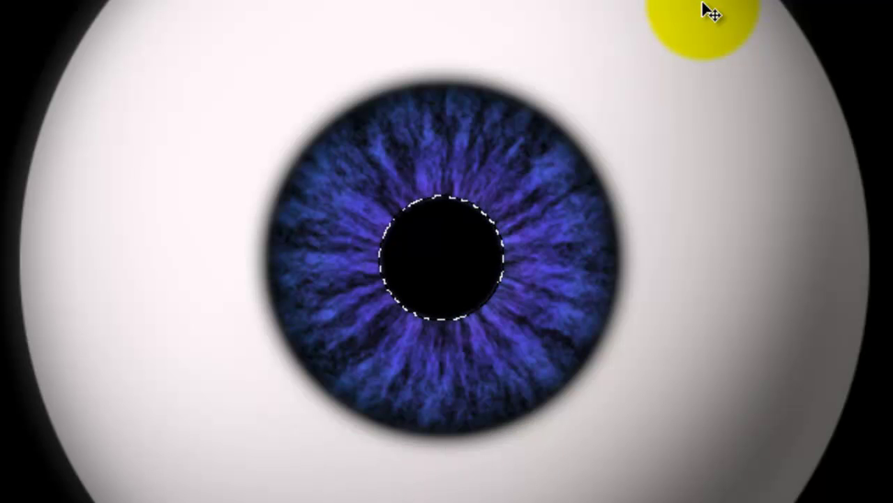
{"action": "key", "text": "ctrl+d"}
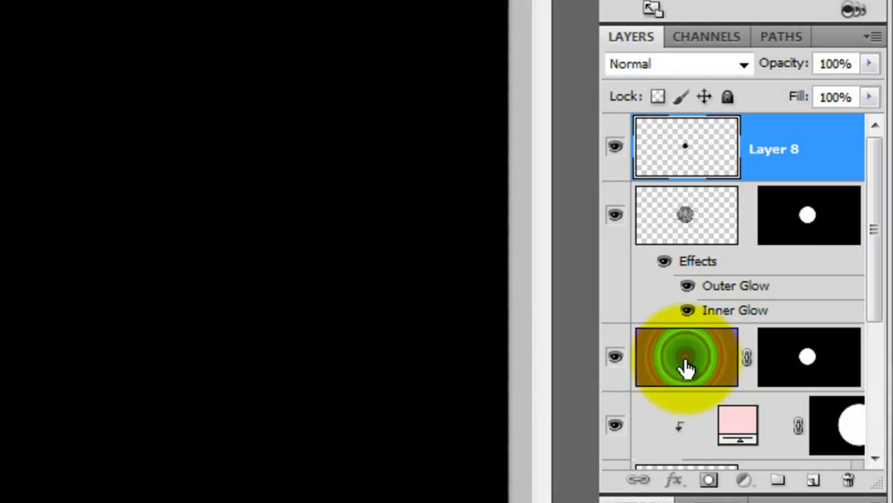
Step: Add a Brightness/Contrast adjustment clipped to the iris's noise gradient layer and adjust its contrast
{"action": "left_click", "coordinate": [685, 365]}
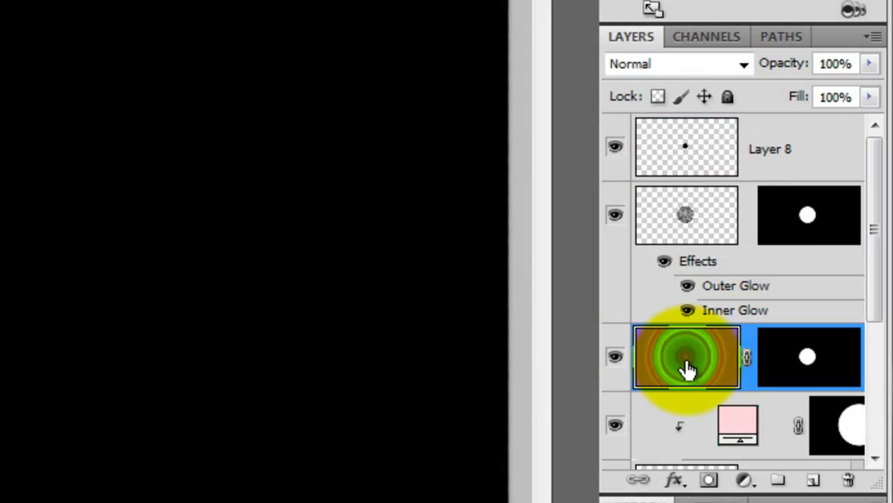
{"action": "key", "text": "ctrl+i"}
{"action": "left_click", "coordinate": [744, 480]}
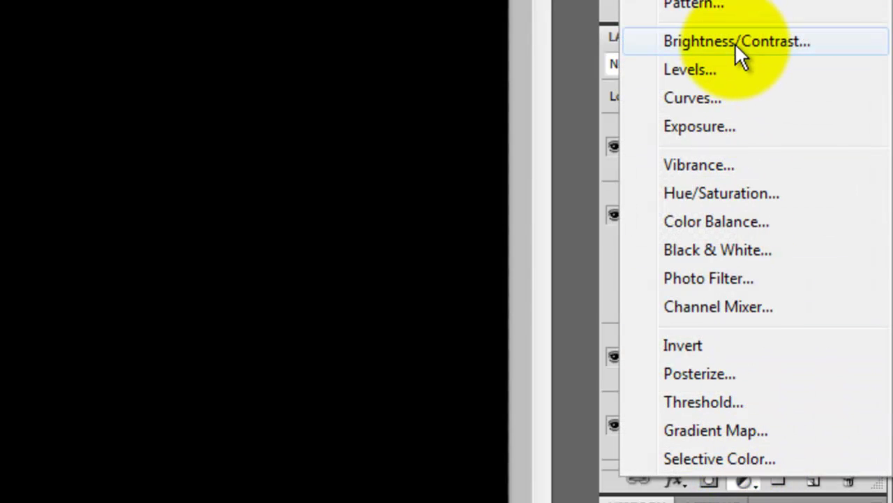
{"action": "left_click", "coordinate": [735, 43]}
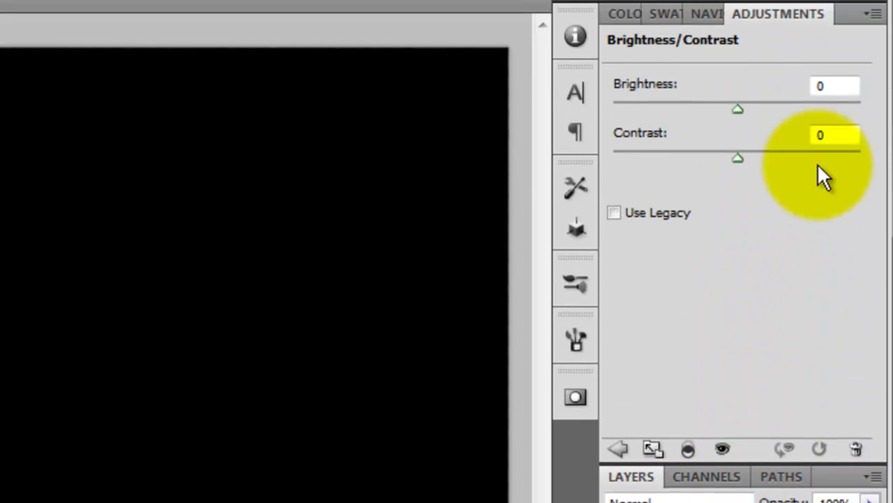
{"action": "double_click", "coordinate": [841, 121]}
{"action": "type", "text": "4"}
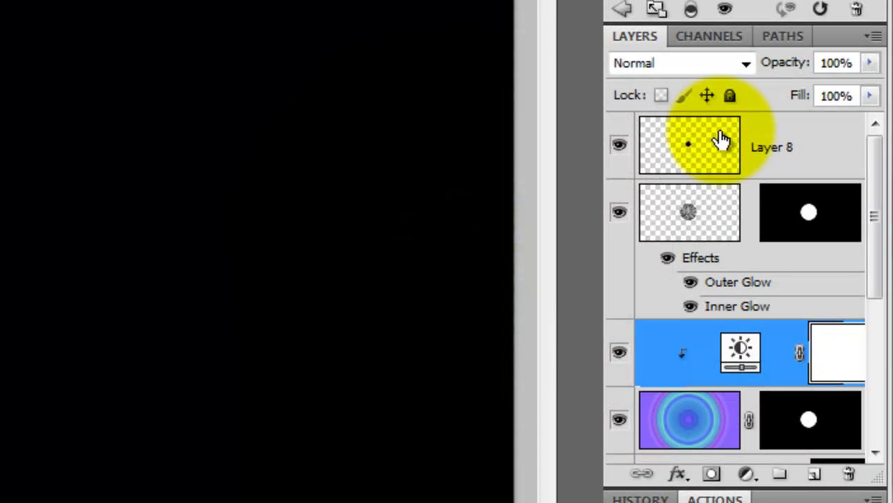
Step: Add a new layer above the pupil layer, load the iris mask as a selection and shrink it slightly inside the iris edge
{"action": "left_click", "coordinate": [721, 139]}
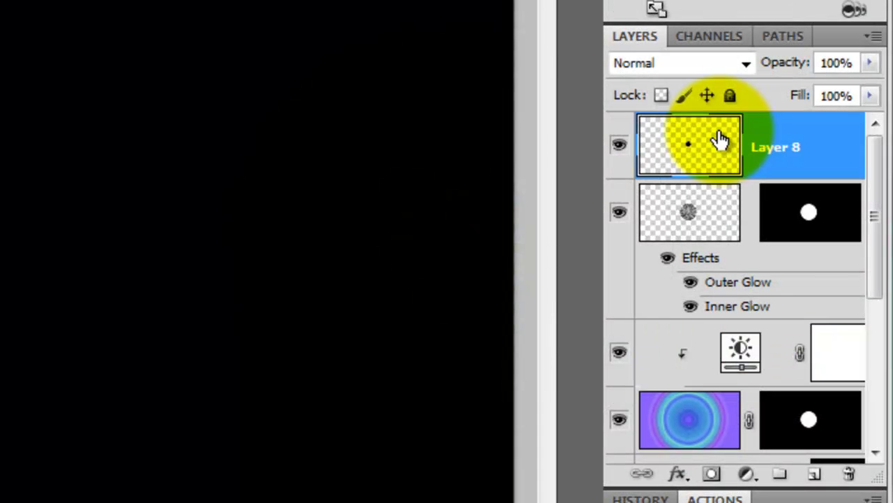
{"action": "left_click", "coordinate": [813, 474]}
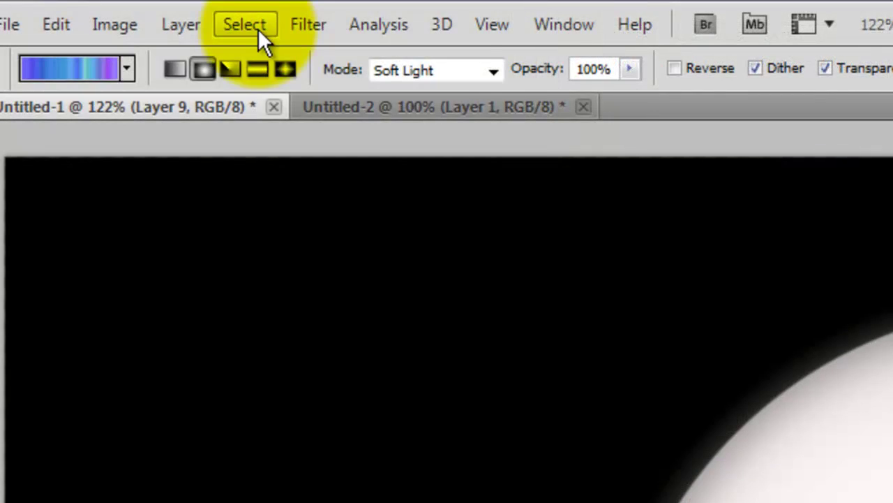
{"action": "left_click", "coordinate": [259, 32]}
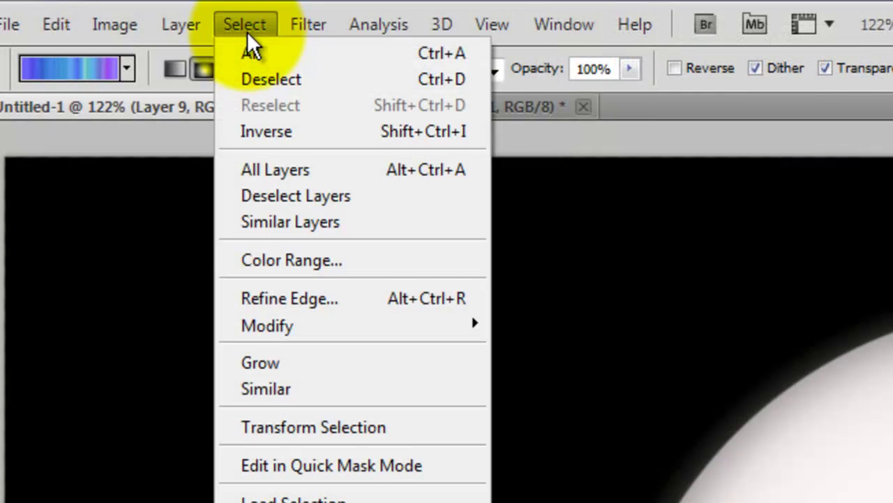
{"action": "left_click", "coordinate": [335, 429]}
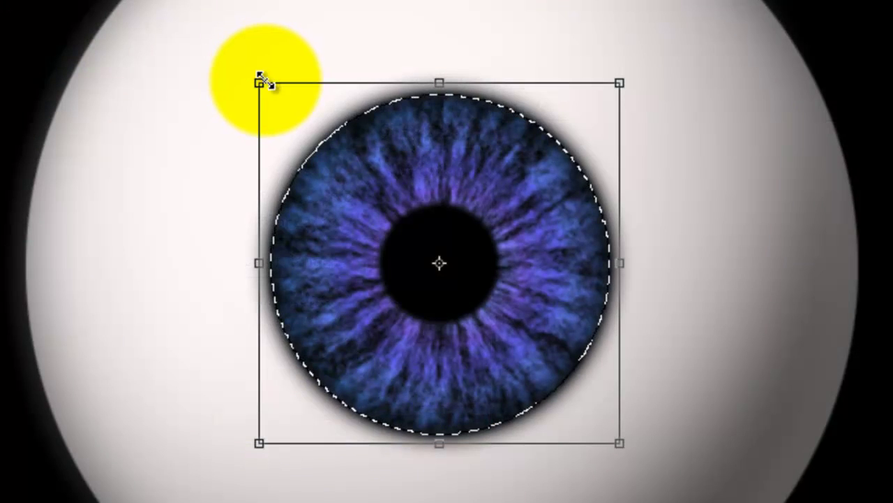
{"action": "left_click_drag", "start_coordinate": [260, 80], "coordinate": [286, 98]}
{"action": "key", "text": "Return"}
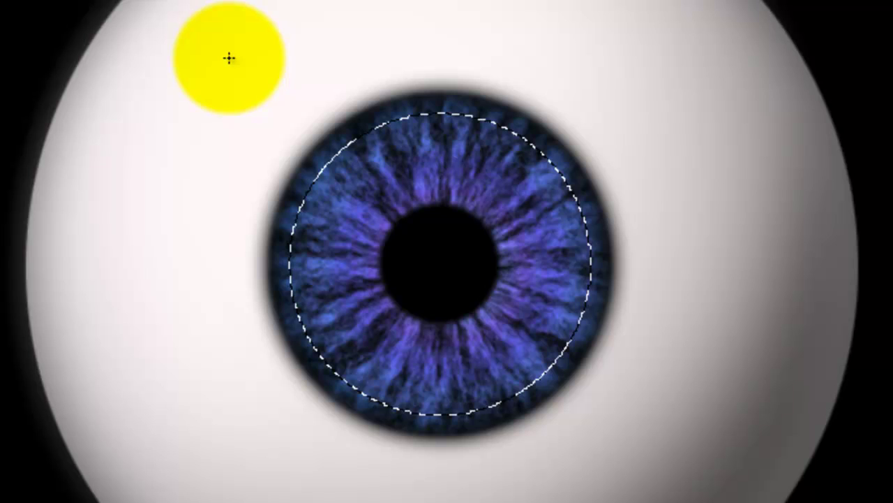
Step: Fill the circular selection with white and cut a smaller concentric circle out of it, leaving a white ring around the pupil
{"action": "key", "text": "Delete"}
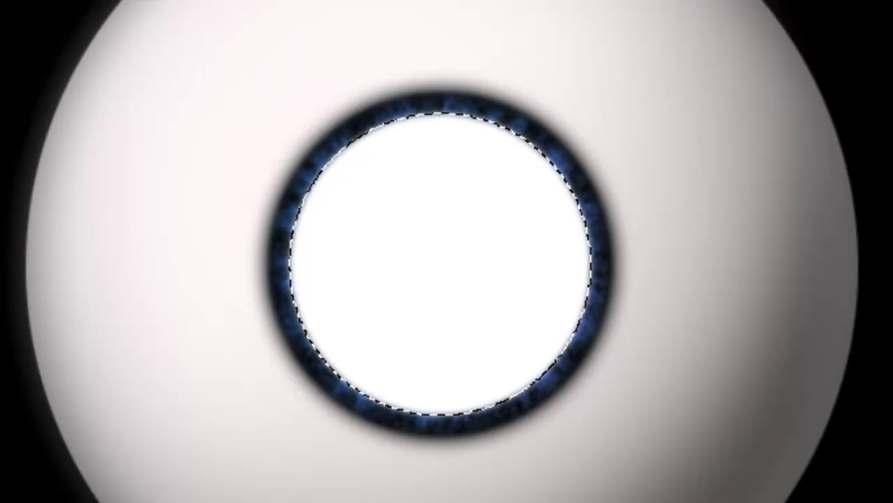
{"action": "key", "text": "ctrl+t"}
{"action": "left_click_drag", "start_coordinate": [278, 98], "coordinate": [323, 145]}
{"action": "key", "text": "Return"}
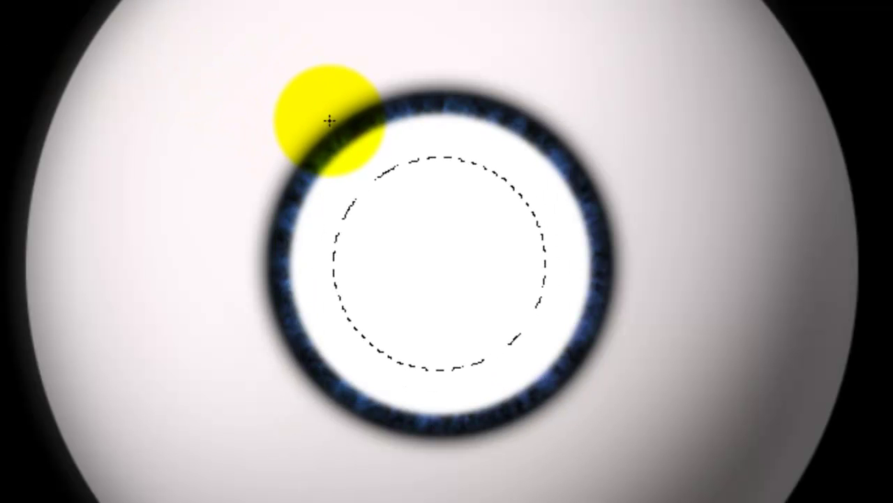
{"action": "key", "text": "Delete"}
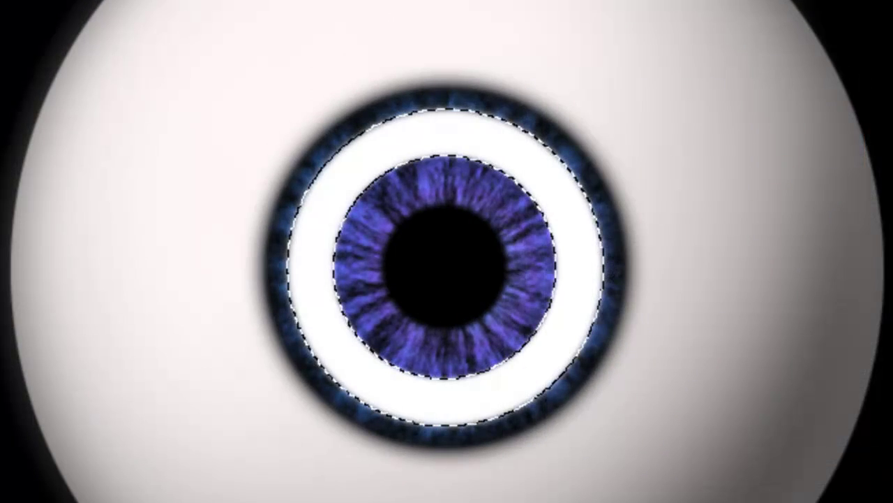
Step: Mask the ring selection in Quick Mask mode down to a soft-ended arc at its upper left, and add a new layer on top
{"action": "key", "text": "q"}
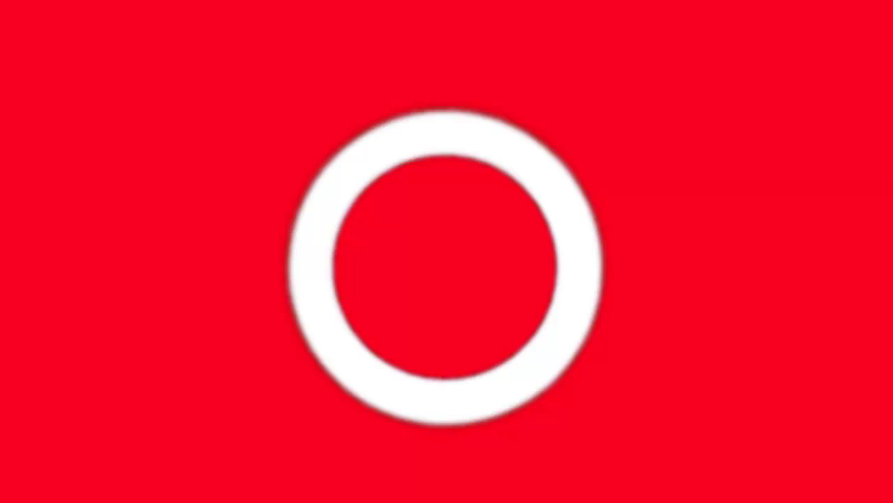
{"action": "key", "text": "b"}
{"action": "mouse_move", "coordinate": [530, 112]}
{"action": "left_mouse_down"}
{"action": "mouse_move", "coordinate": [574, 126]}
{"action": "mouse_move", "coordinate": [540, 222]}
{"action": "mouse_move", "coordinate": [561, 314]}
{"action": "left_mouse_up"}
{"action": "left_click_drag", "start_coordinate": [314, 328], "coordinate": [453, 346]}
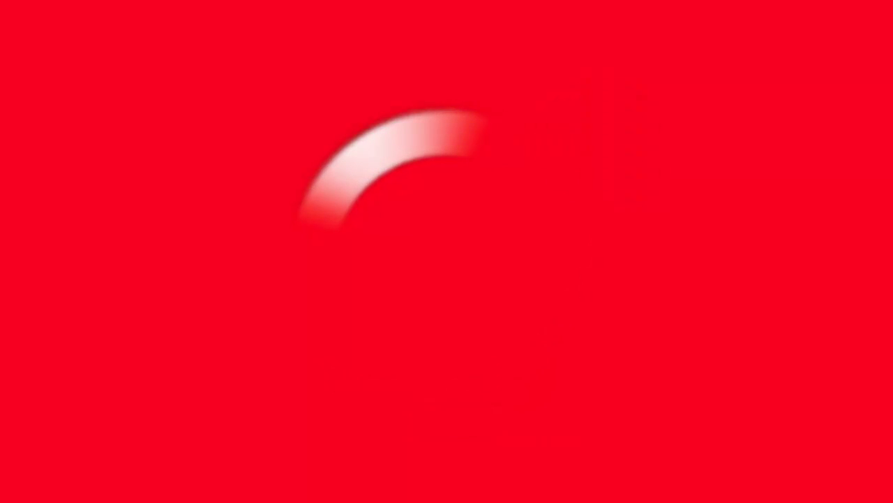
{"action": "key", "text": "q"}
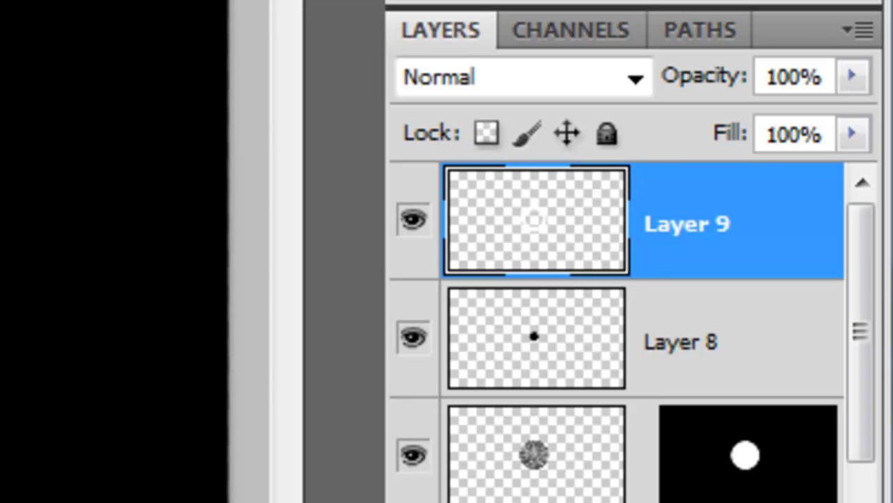
{"action": "key", "text": "ctrl+shift+alt+n"}
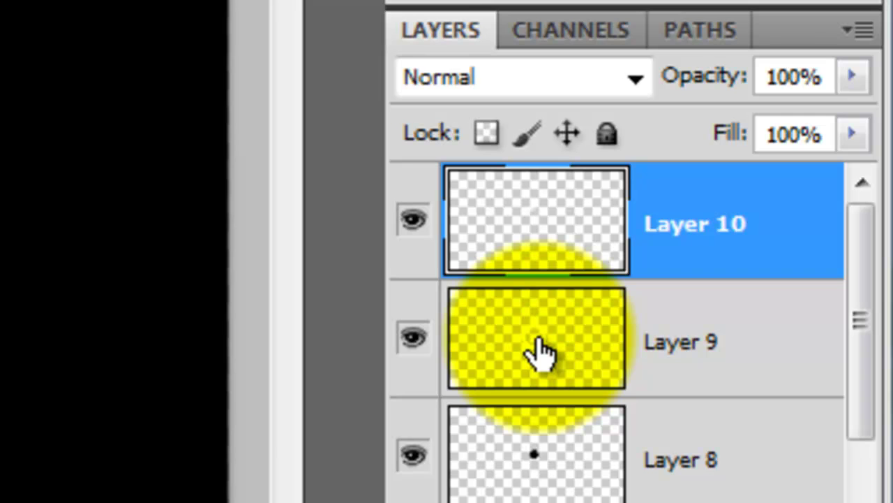
Step: Delete the full white ring layer, then place a copy of the curved highlight, rotated half a turn, on the iris's lower right
{"action": "left_click_drag", "start_coordinate": [538, 354], "coordinate": [871, 429]}
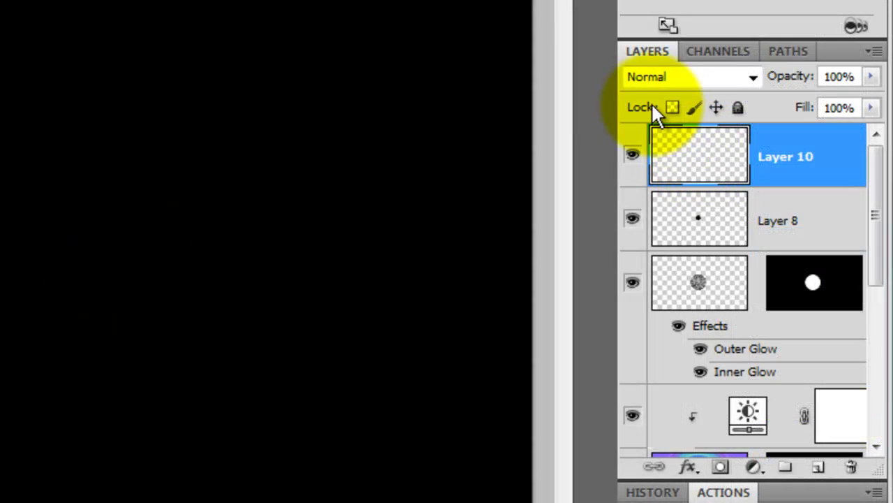
{"action": "key", "text": "ctrl+j"}
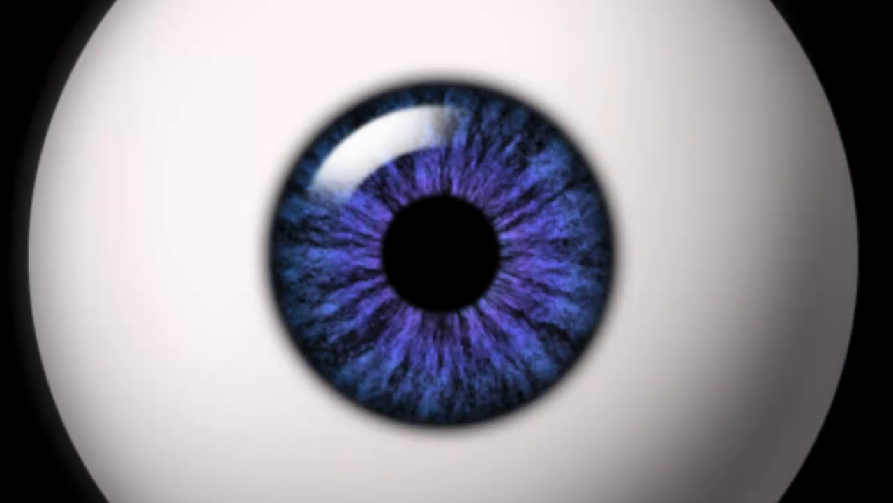
{"action": "key", "text": "ctrl+t"}
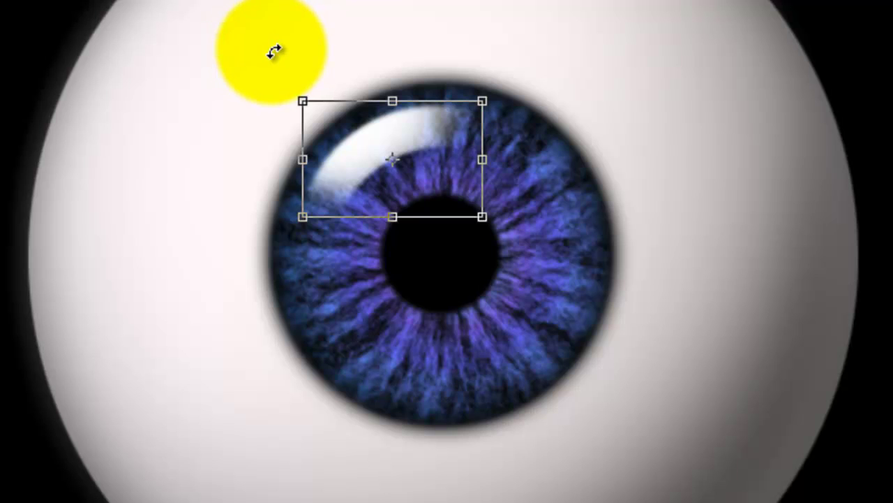
{"action": "left_click_drag", "start_coordinate": [274, 51], "coordinate": [482, 244]}
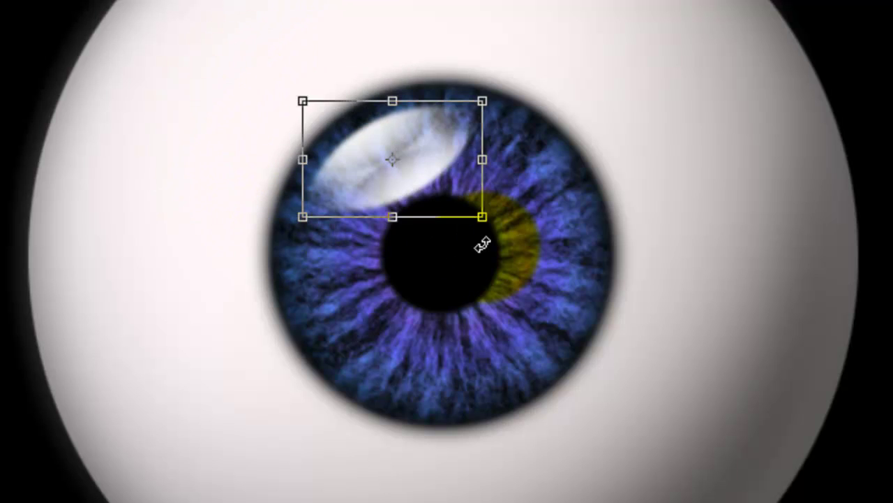
{"action": "key", "text": "Return"}
{"action": "left_click_drag", "start_coordinate": [483, 244], "coordinate": [516, 343]}
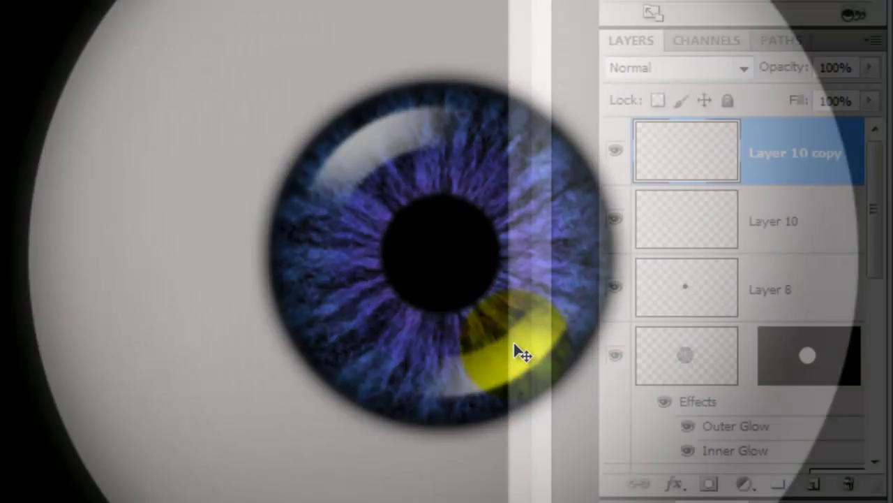
Step: Blend the copied highlight in Overlay mode, and enlarge and slightly rotate it to follow the lower right of the iris
{"action": "left_click", "coordinate": [743, 68]}
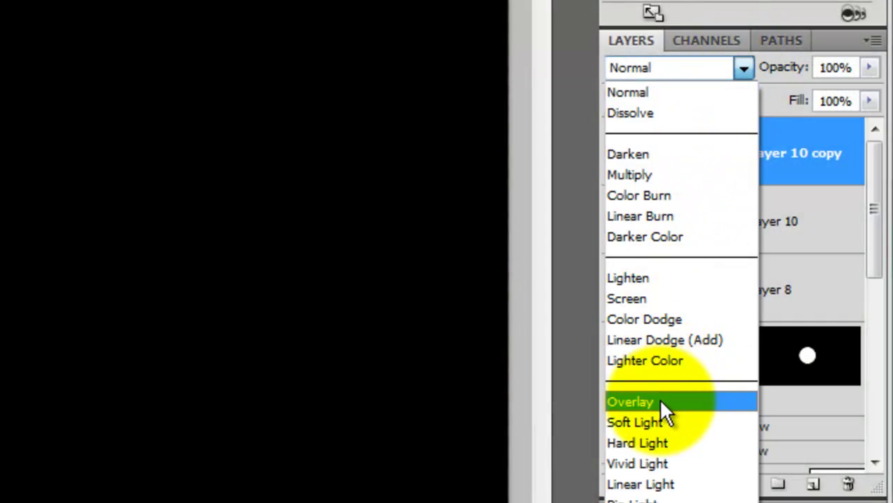
{"action": "left_click", "coordinate": [661, 402]}
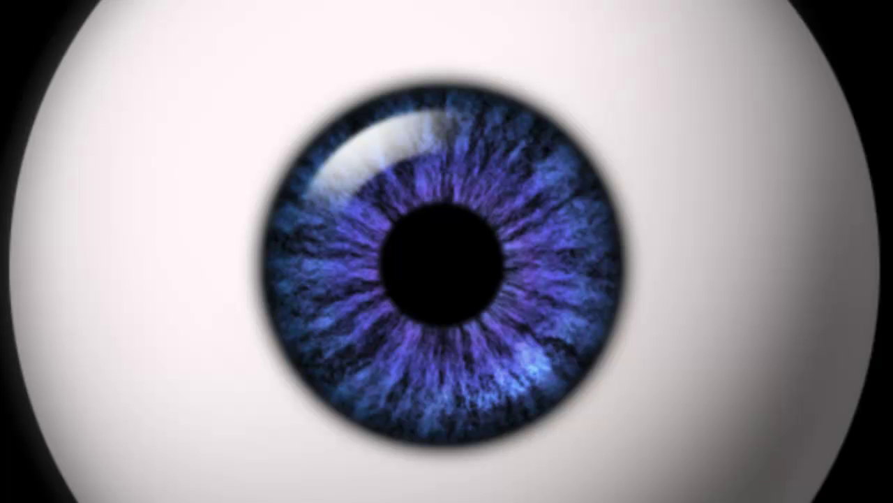
{"action": "key", "text": "ctrl+t"}
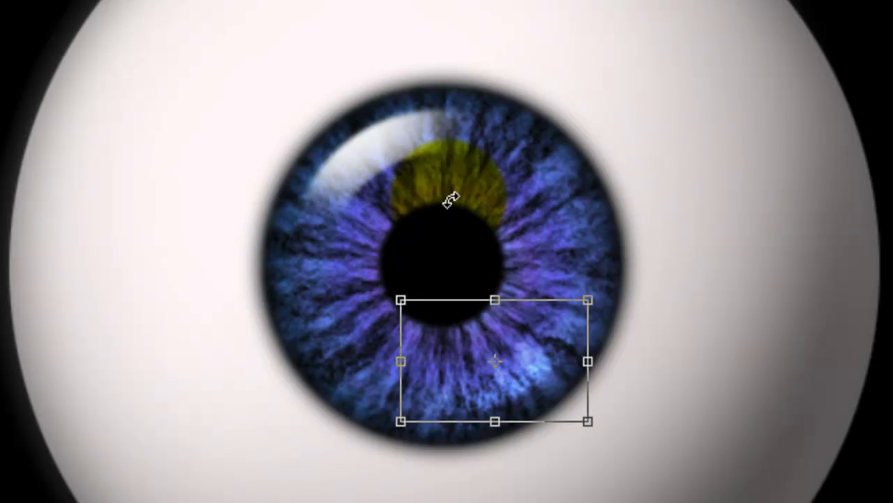
{"action": "left_click_drag", "start_coordinate": [587, 300], "coordinate": [617, 256]}
{"action": "left_click_drag", "start_coordinate": [563, 313], "coordinate": [561, 300]}
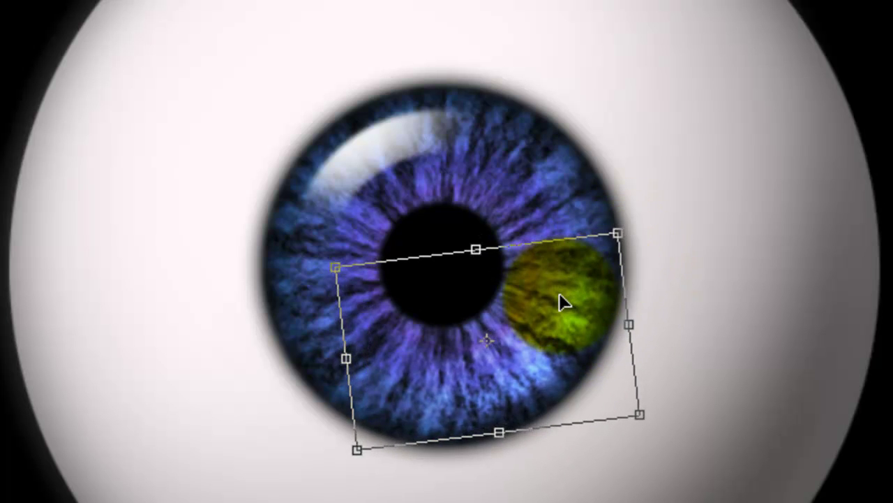
{"action": "key", "text": "Return"}
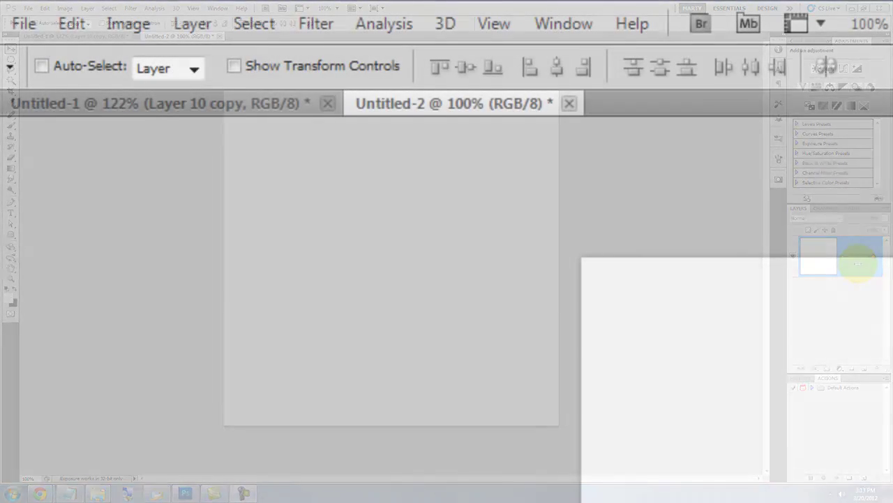
Step: Render Clouds followed by Difference Clouds on the background of the Untitled-2 document
{"action": "left_click", "coordinate": [131, 8]}
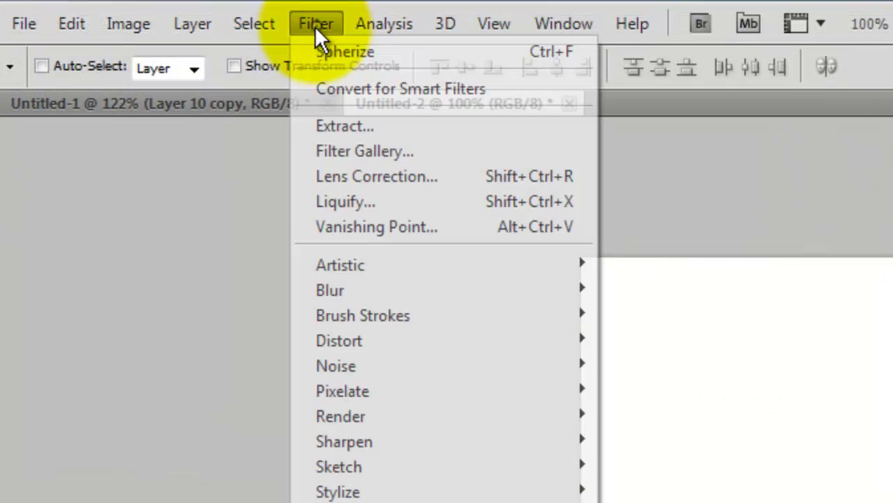
{"action": "mouse_move", "coordinate": [349, 416]}
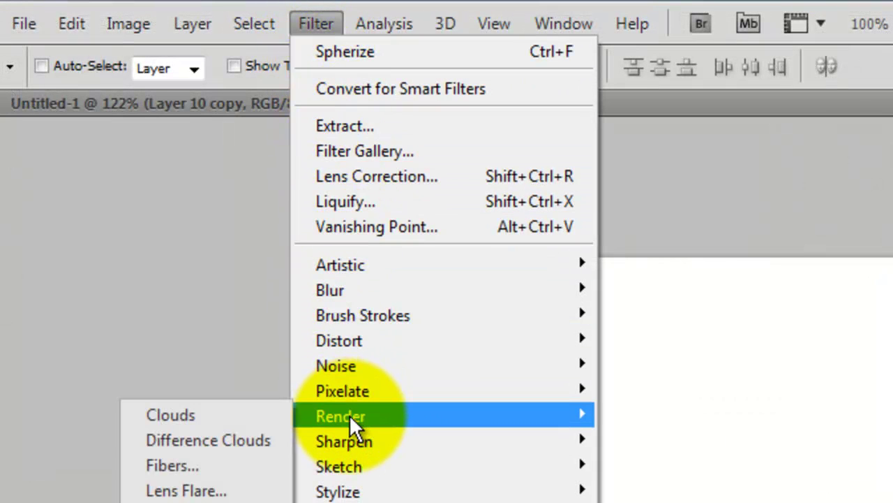
{"action": "left_click", "coordinate": [210, 416]}
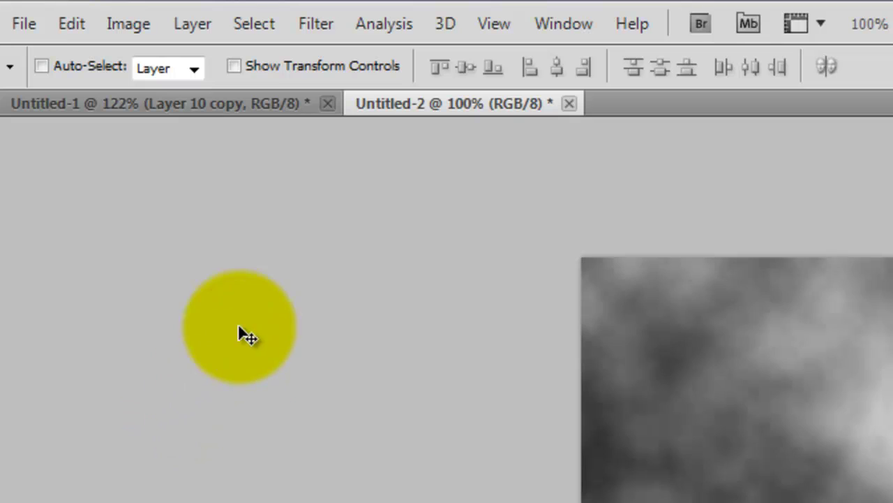
{"action": "left_click", "coordinate": [314, 26]}
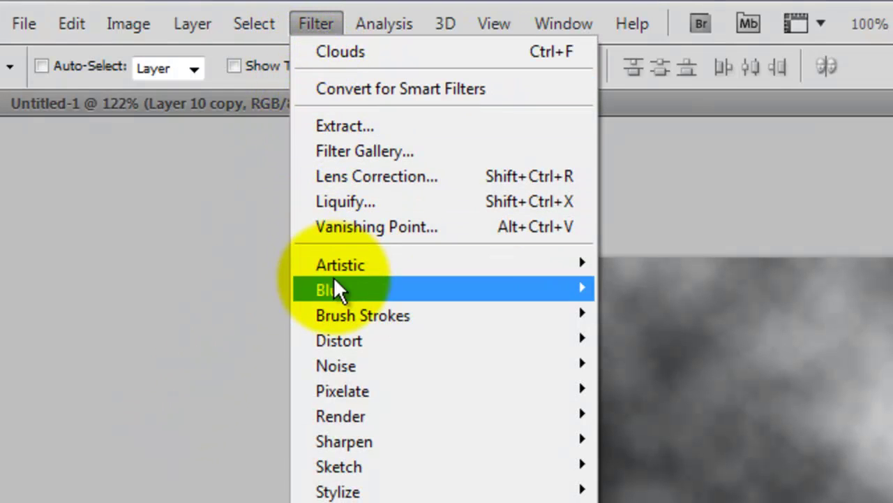
{"action": "mouse_move", "coordinate": [311, 419]}
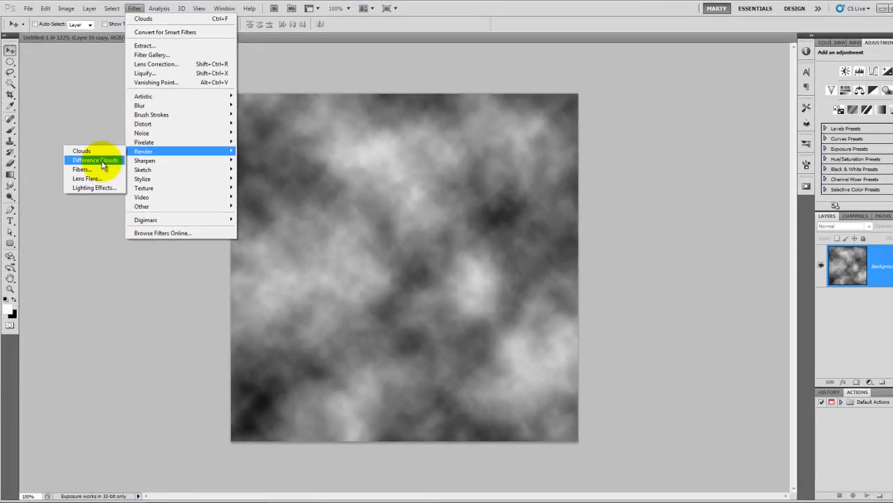
{"action": "left_click", "coordinate": [185, 349]}
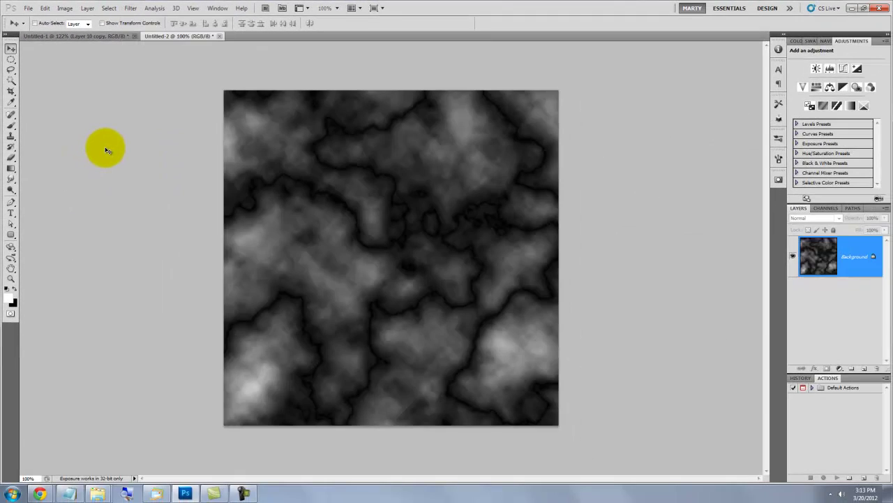
Step: Apply Levels to the cloud texture with the midtone input at 3.46 and the white input at 12
{"action": "key", "text": "ctrl+l"}
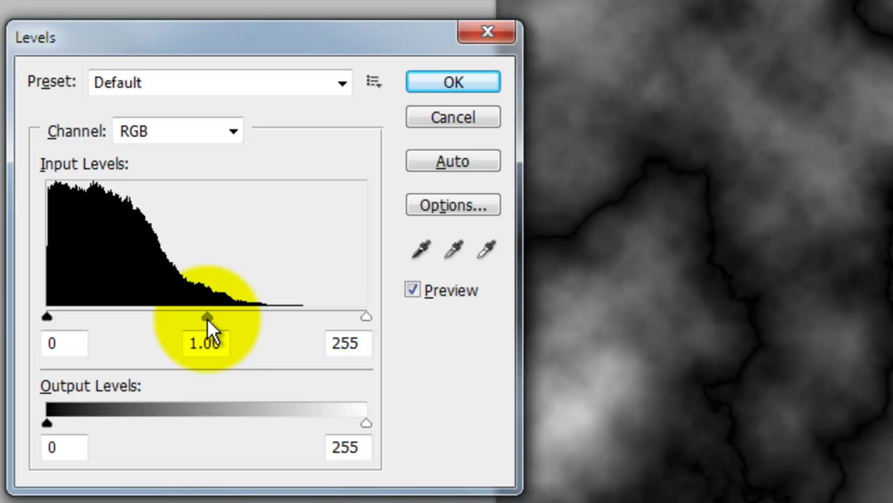
{"action": "left_click_drag", "start_coordinate": [207, 317], "coordinate": [76, 316]}
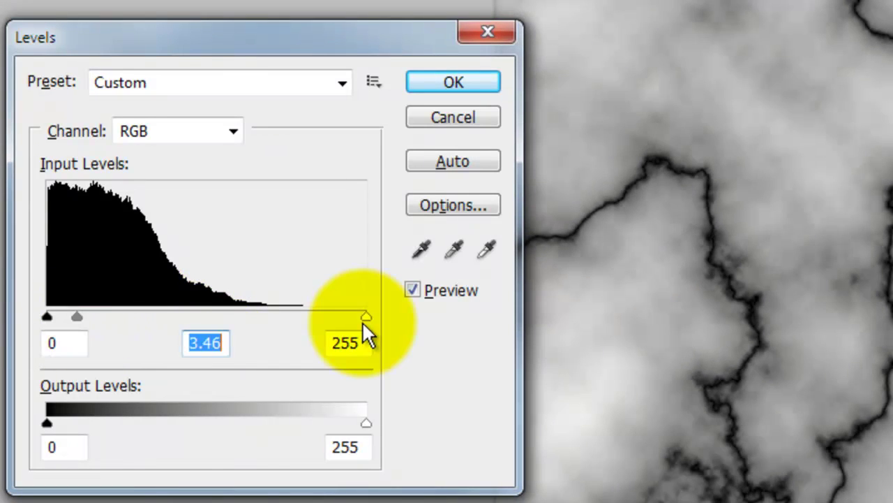
{"action": "left_click_drag", "start_coordinate": [363, 320], "coordinate": [61, 337]}
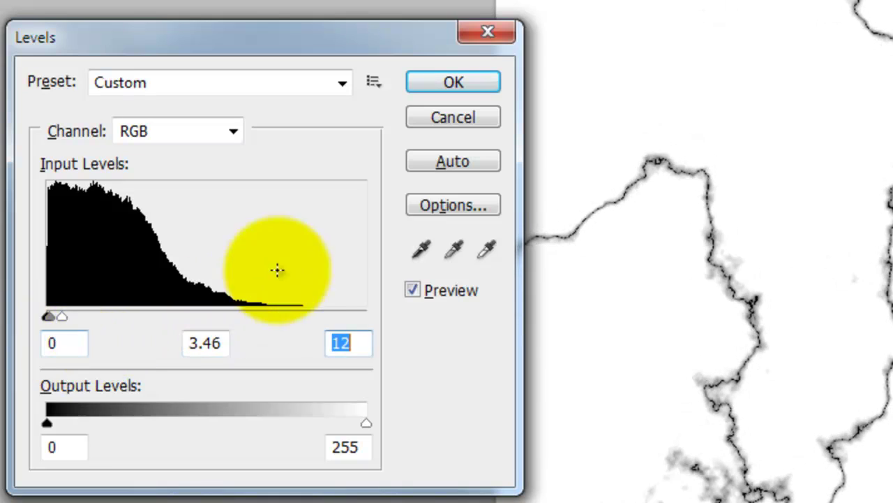
{"action": "left_click", "coordinate": [449, 83]}
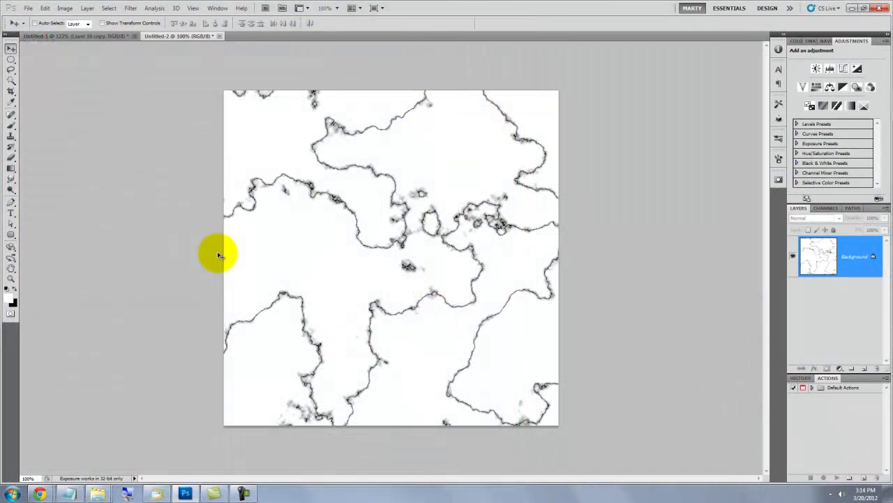
Step: Duplicate the black vein texture onto a new layer and rotate the copy 90°
{"action": "key", "text": "ctrl+j"}
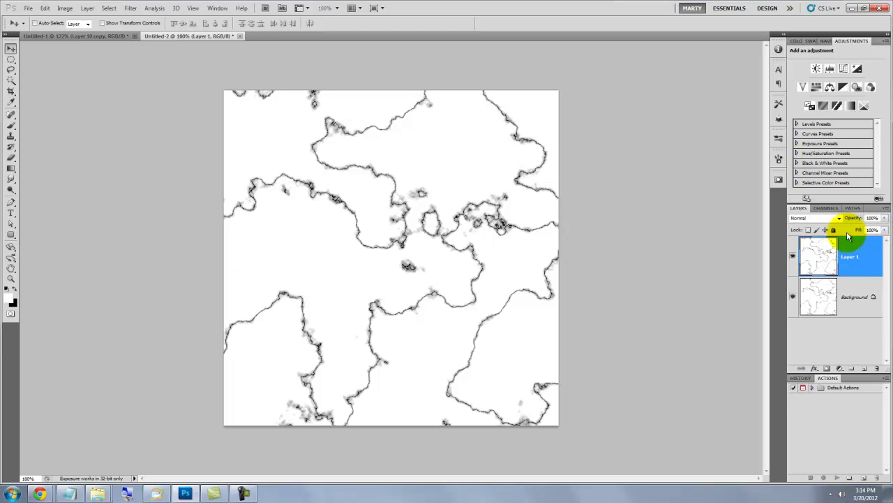
{"action": "key", "text": "ctrl+t"}
{"action": "left_click_drag", "start_coordinate": [213, 79], "coordinate": [604, 238]}
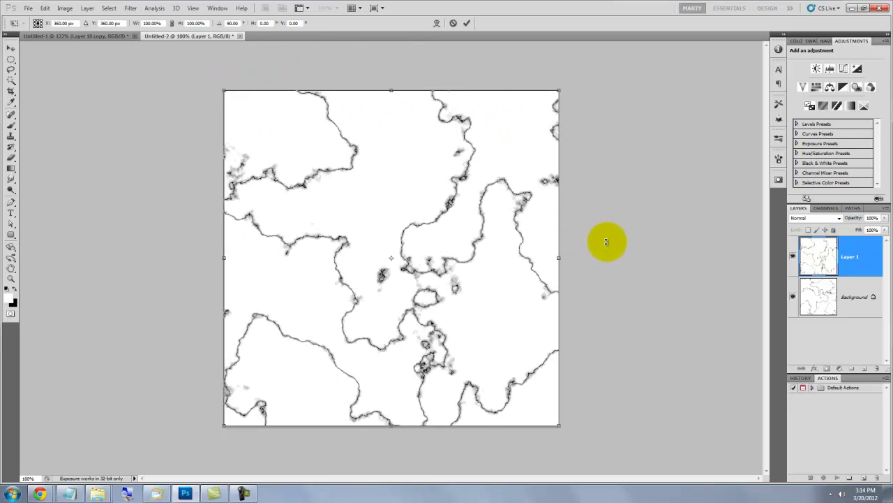
{"action": "key", "text": "Return"}
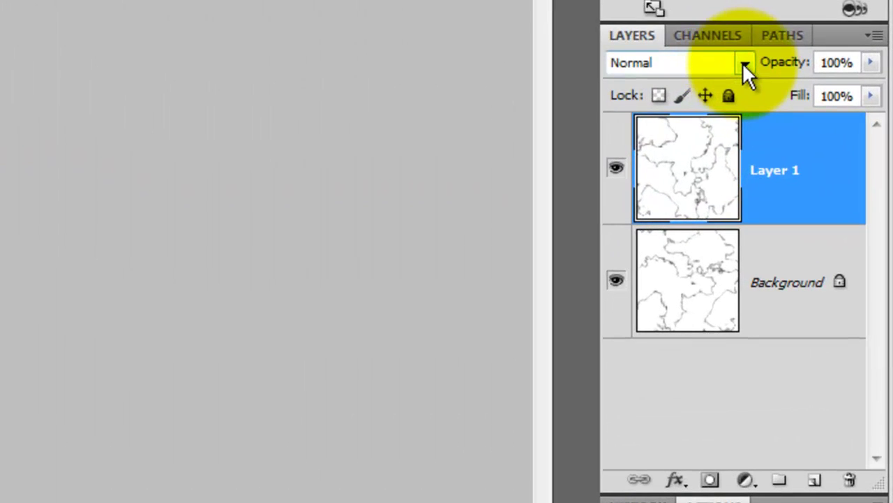
Step: Merge the rotated vein layer into the background using Multiply blending and invert the merged image to white veins on black
{"action": "left_click", "coordinate": [840, 218]}
{"action": "left_click", "coordinate": [810, 240]}
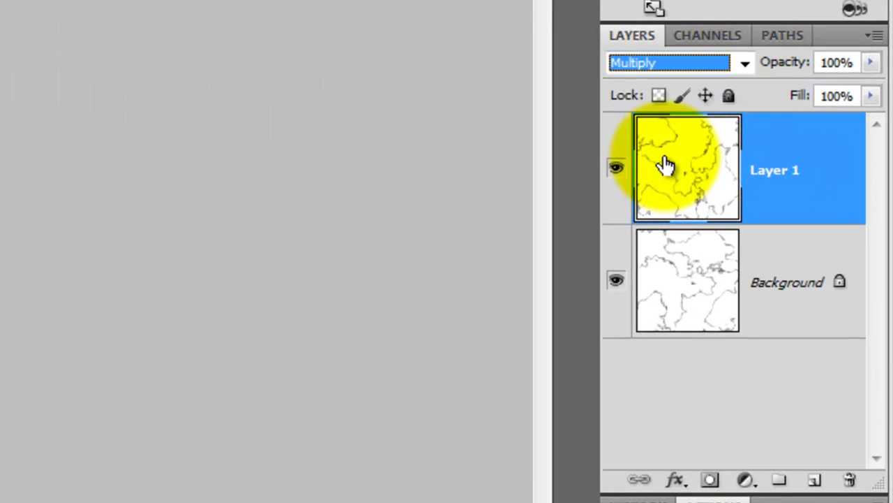
{"action": "key", "text": "ctrl+e"}
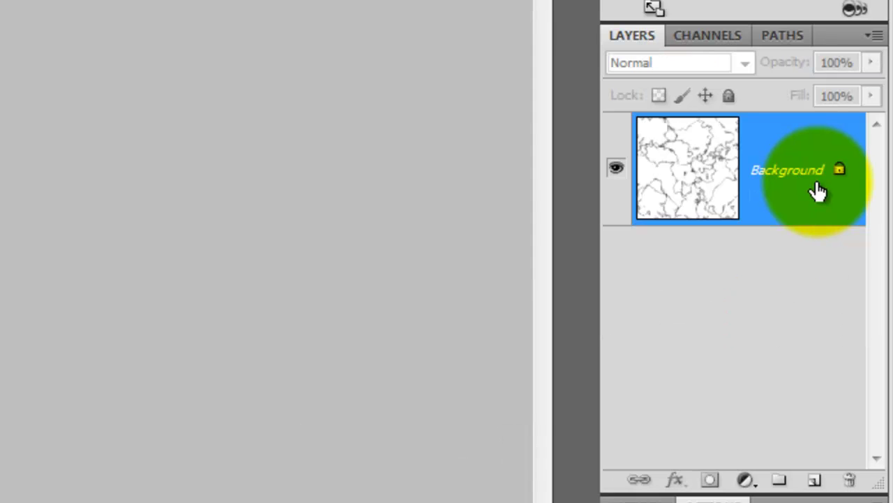
{"action": "key", "text": "ctrl+i"}
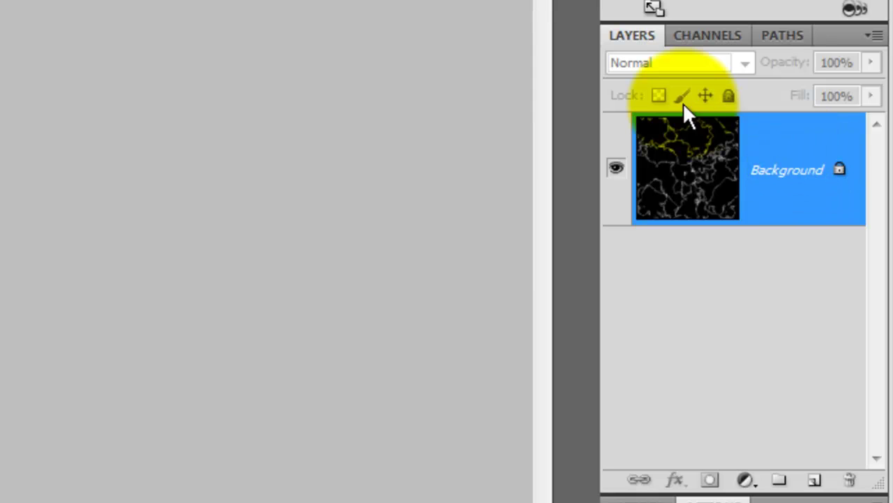
Step: Duplicate the inverted vein texture and rotate the copy by a quarter turn
{"action": "key", "text": "ctrl+j"}
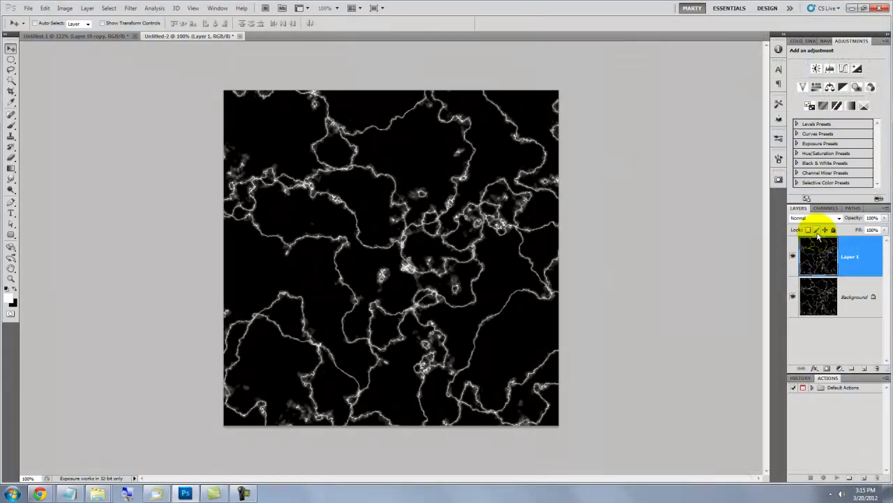
{"action": "key", "text": "ctrl+t"}
{"action": "left_click_drag", "start_coordinate": [209, 80], "coordinate": [474, 103]}
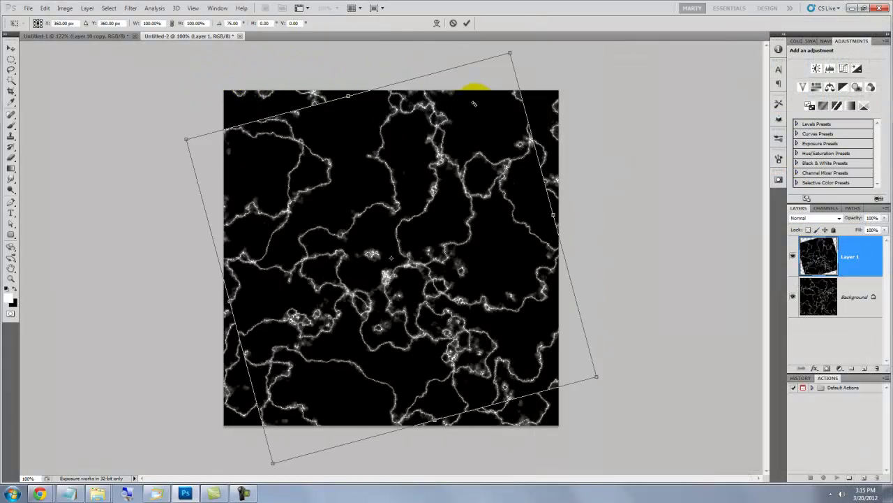
{"action": "key", "text": "Return"}
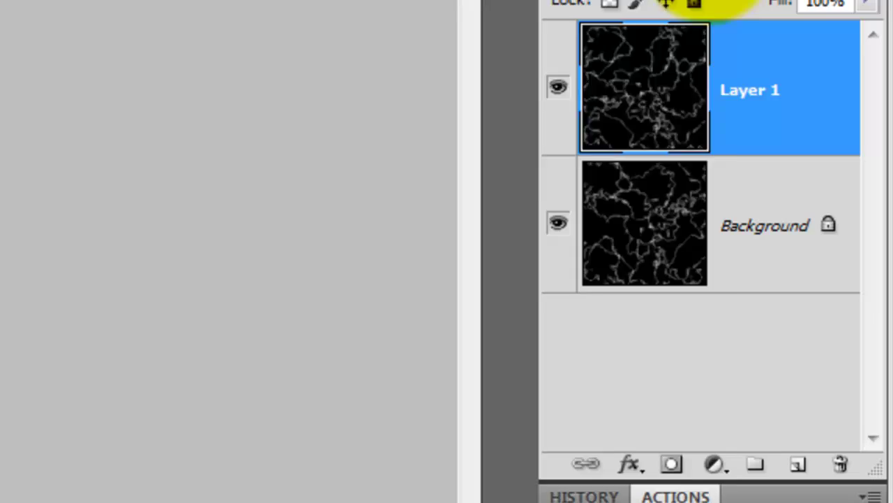
Step: Set the rotated white vein layer's blend mode to Screen and merge it down into the background
{"action": "left_click", "coordinate": [815, 218]}
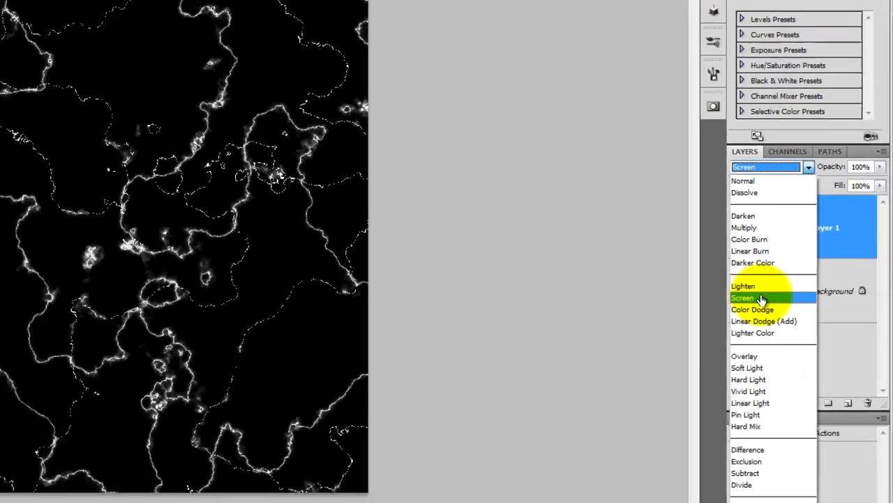
{"action": "left_click", "coordinate": [631, 247]}
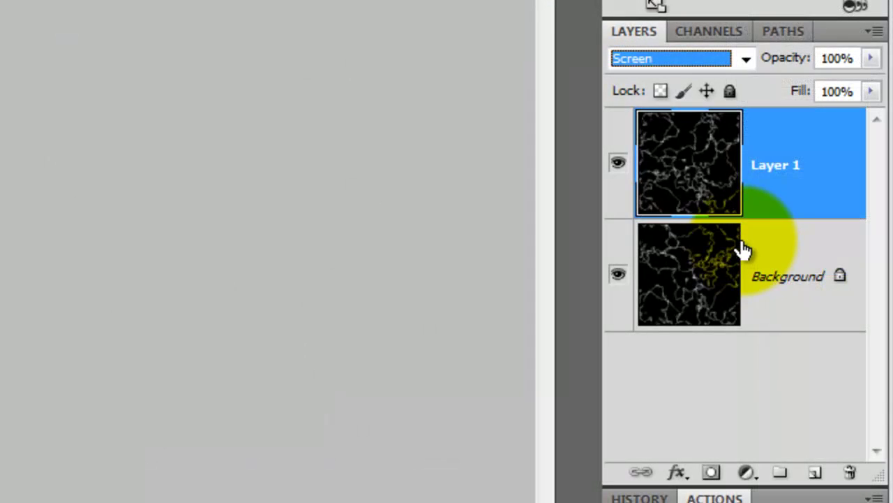
{"action": "key", "text": "ctrl+e"}
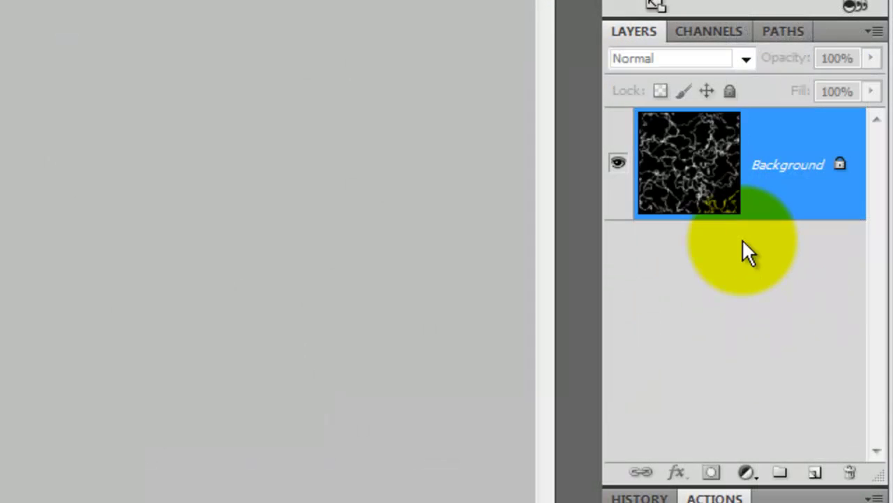
Step: Load the white veins as a selection from the RGB channel and add a new empty layer above the background
{"action": "left_click", "coordinate": [715, 29]}
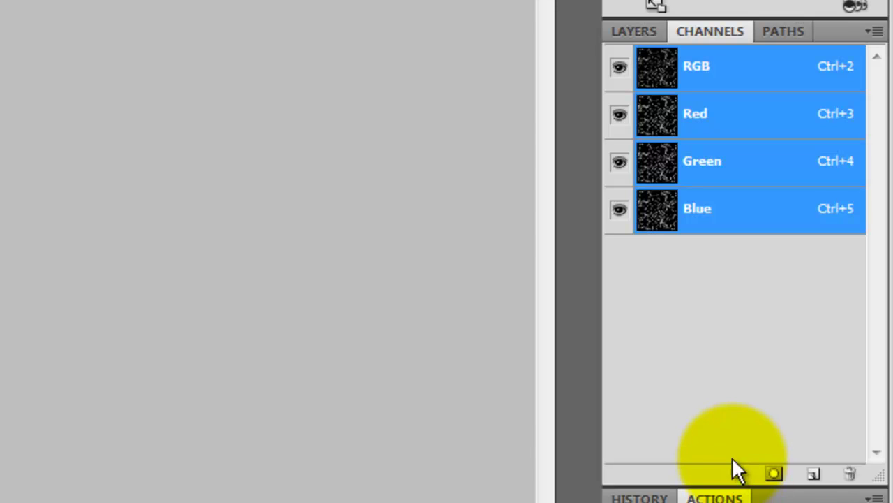
{"action": "left_click", "coordinate": [637, 32]}
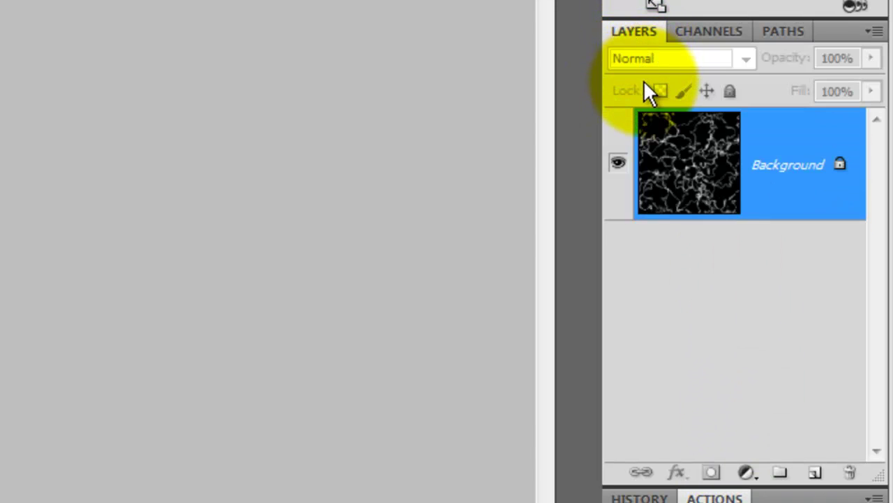
{"action": "left_click", "coordinate": [817, 473]}
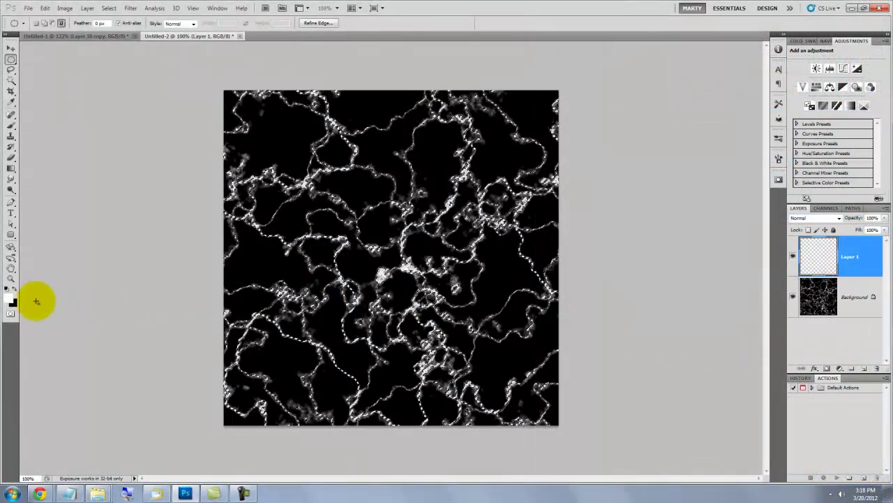
Step: Set the foreground color to dark red #a40505 and fill the vein selection on the new layer with it
{"action": "left_click", "coordinate": [10, 298]}
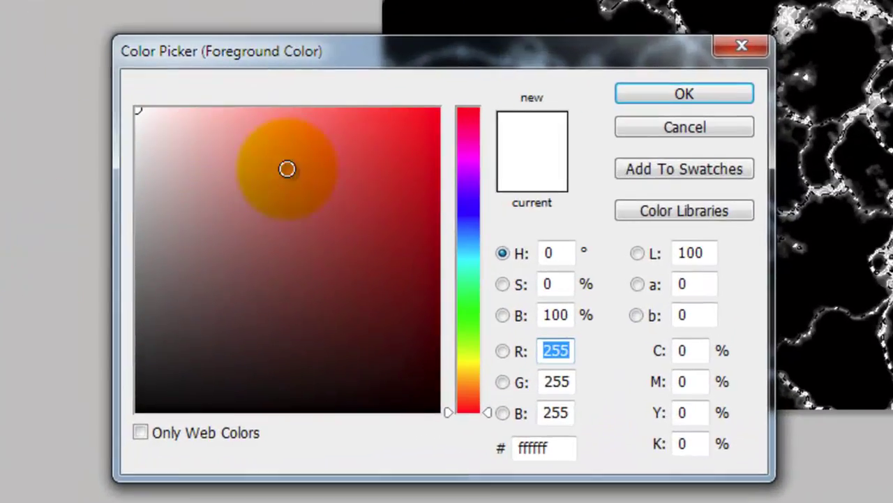
{"action": "left_click", "coordinate": [292, 307]}
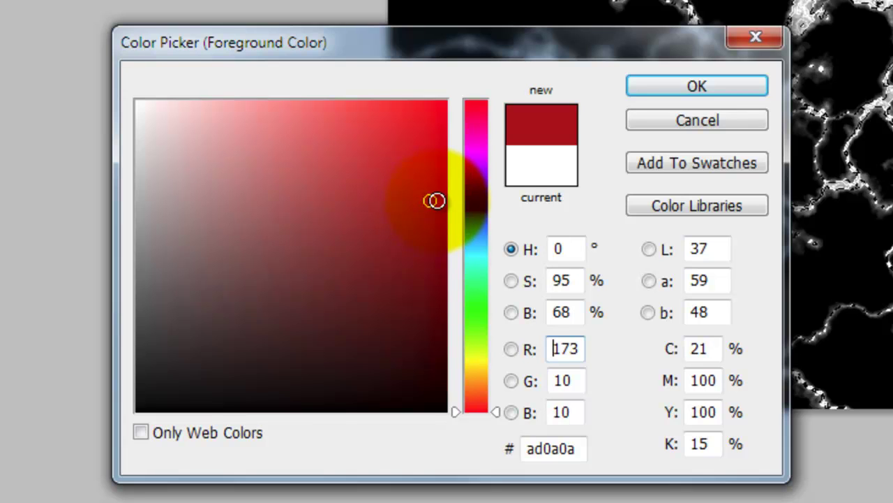
{"action": "left_click", "coordinate": [438, 211]}
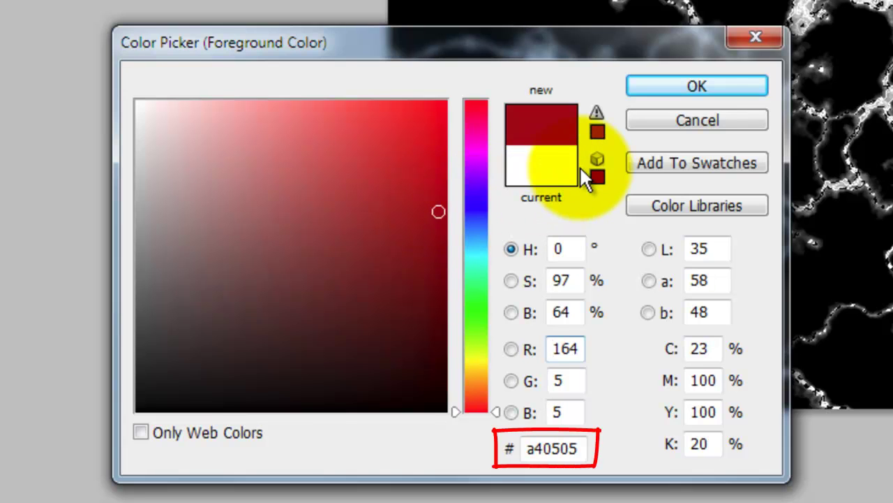
{"action": "left_click", "coordinate": [683, 84]}
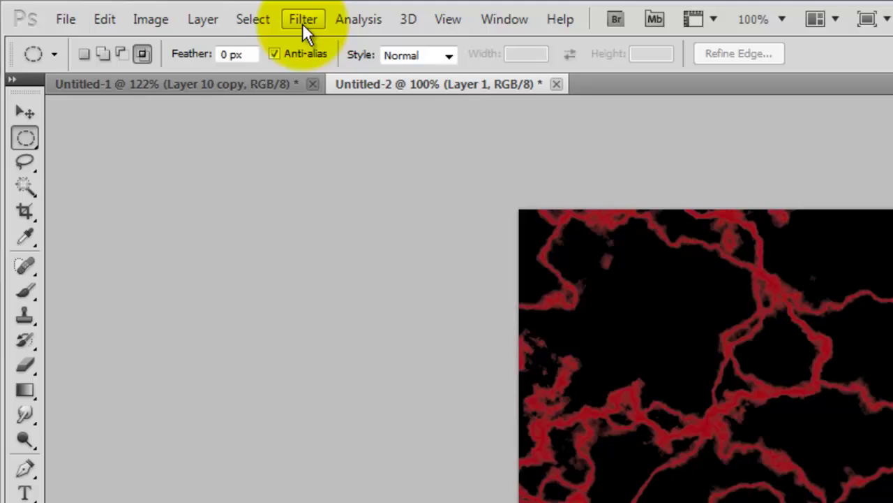
Step: Apply the Spherize distortion to the red vein layer with amount 100% and Normal mode
{"action": "left_click", "coordinate": [304, 28]}
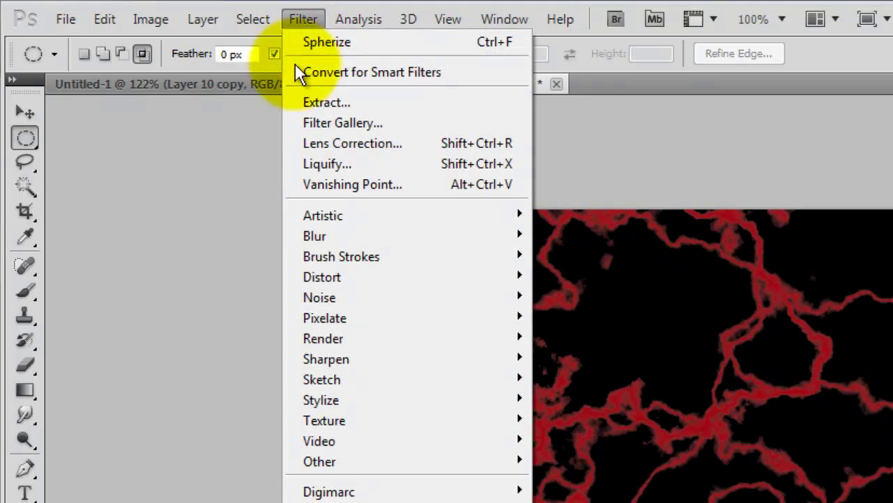
{"action": "mouse_move", "coordinate": [342, 279]}
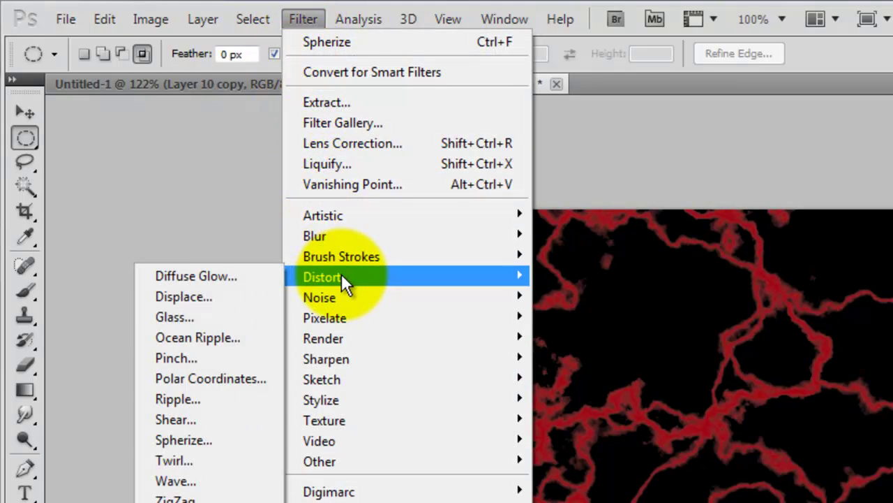
{"action": "left_click", "coordinate": [170, 439]}
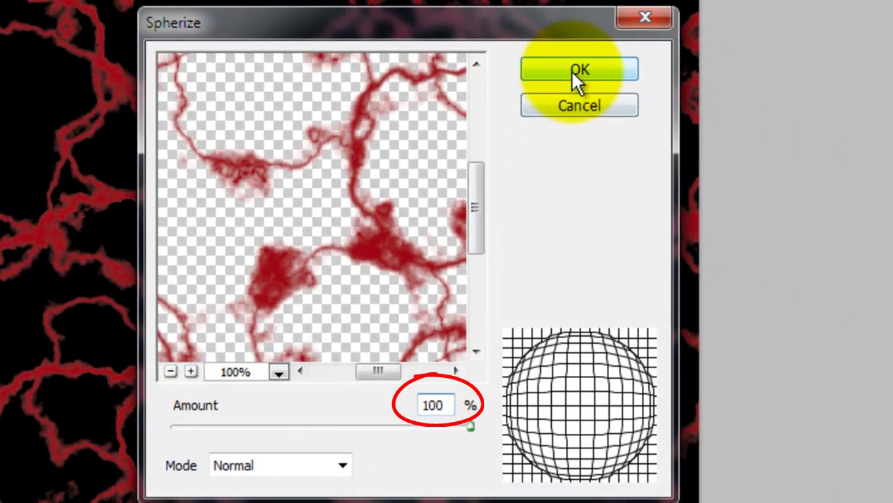
{"action": "left_click", "coordinate": [572, 69]}
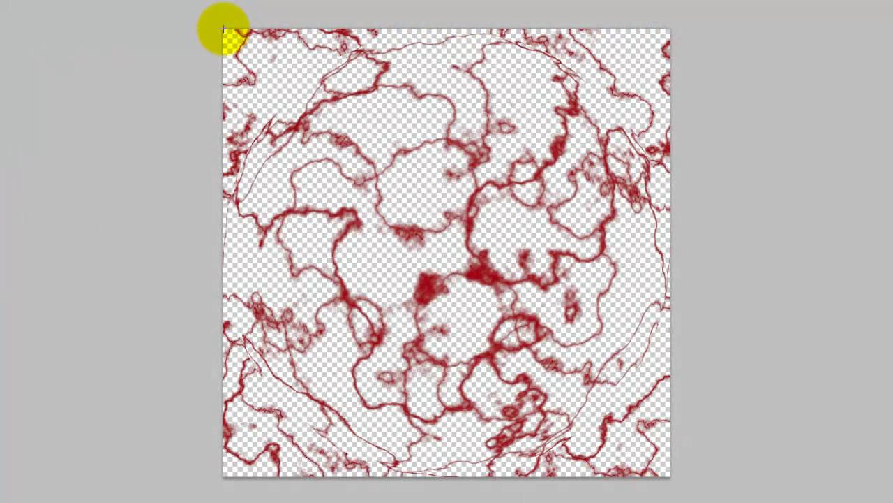
Step: Select the spherized veins with a circular marquee across the whole canvas and move them into the Untitled-1 eyeball document
{"action": "left_click_drag", "start_coordinate": [223, 30], "coordinate": [691, 475]}
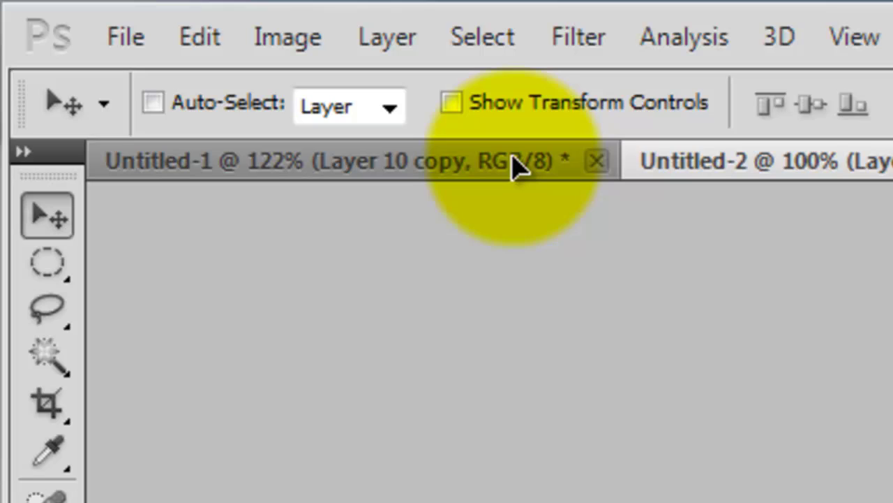
{"action": "left_click", "coordinate": [175, 56]}
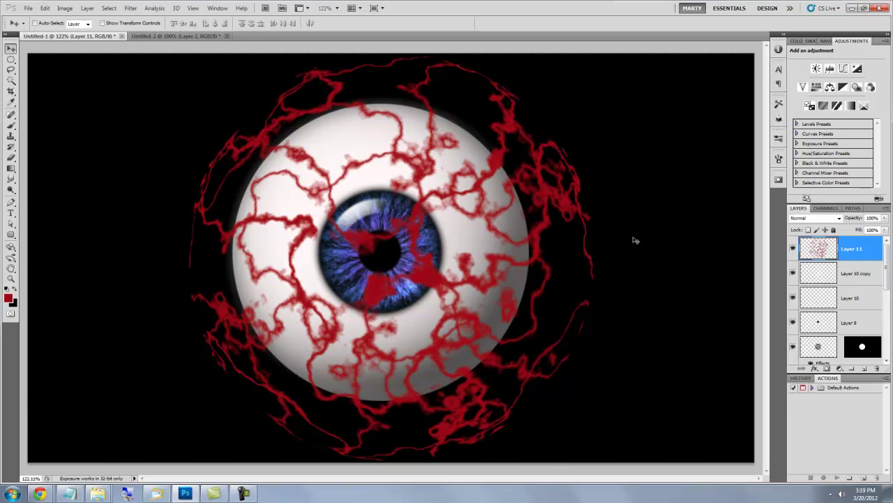
Step: Scale the vein layer down with Free Transform so it fits the size of the eyeball
{"action": "key", "text": "ctrl+t"}
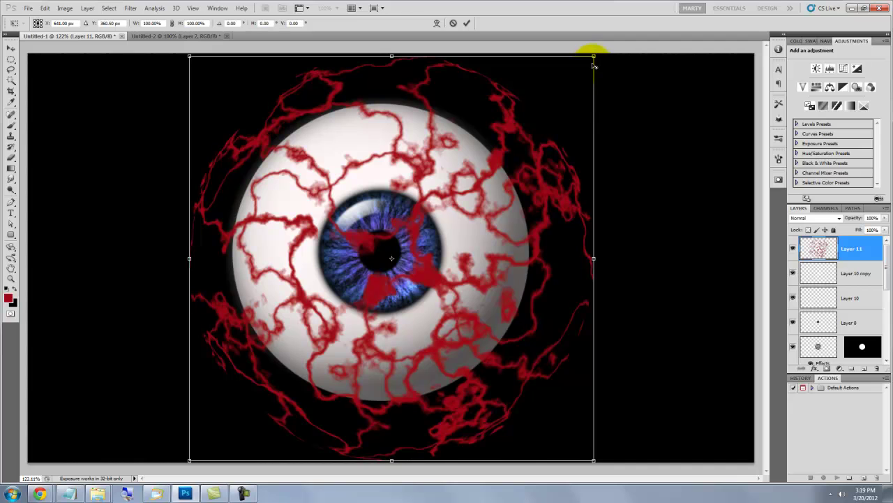
{"action": "left_click_drag", "start_coordinate": [596, 56], "coordinate": [535, 107]}
{"action": "key", "text": "Return"}
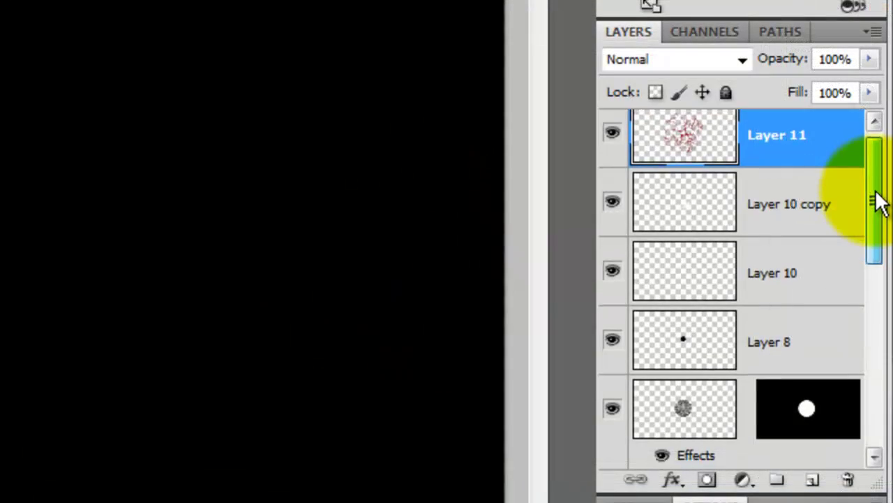
Step: Load the eyeball shape of Layer 5 as a selection and add it as a layer mask to the vein layer
{"action": "left_click_drag", "start_coordinate": [886, 268], "coordinate": [864, 319]}
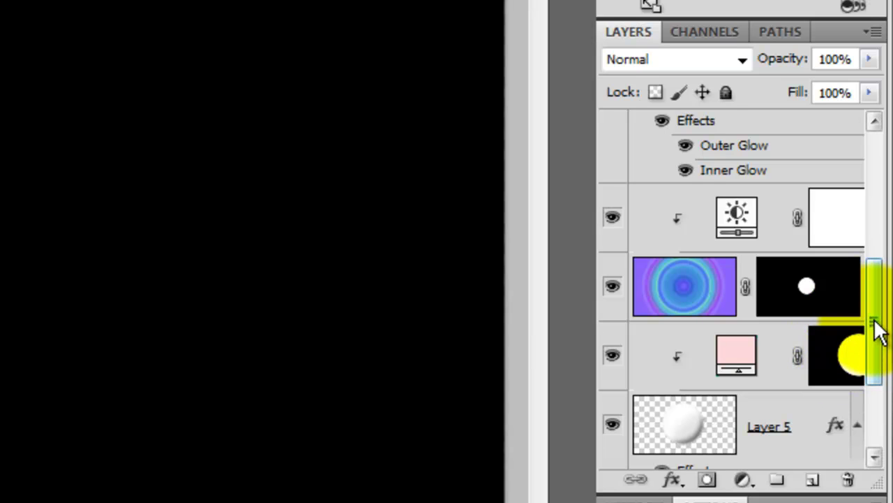
{"action": "left_click_drag", "start_coordinate": [875, 329], "coordinate": [882, 195]}
{"action": "left_click", "coordinate": [707, 479]}
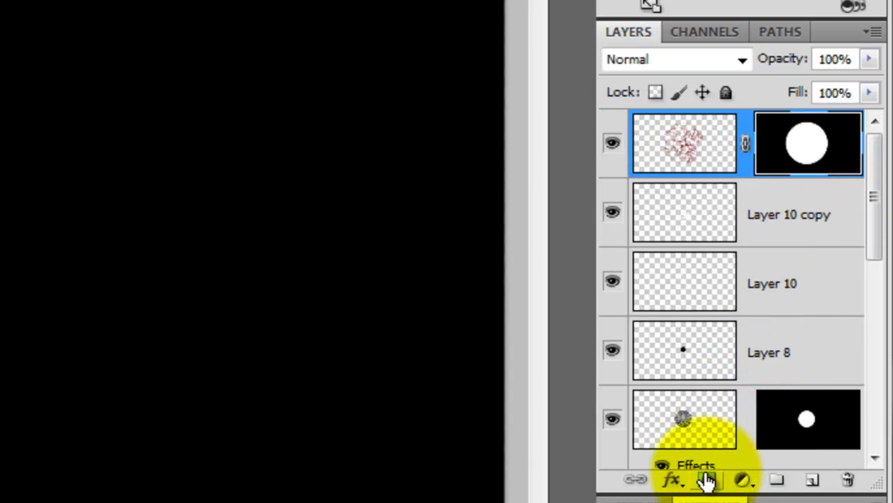